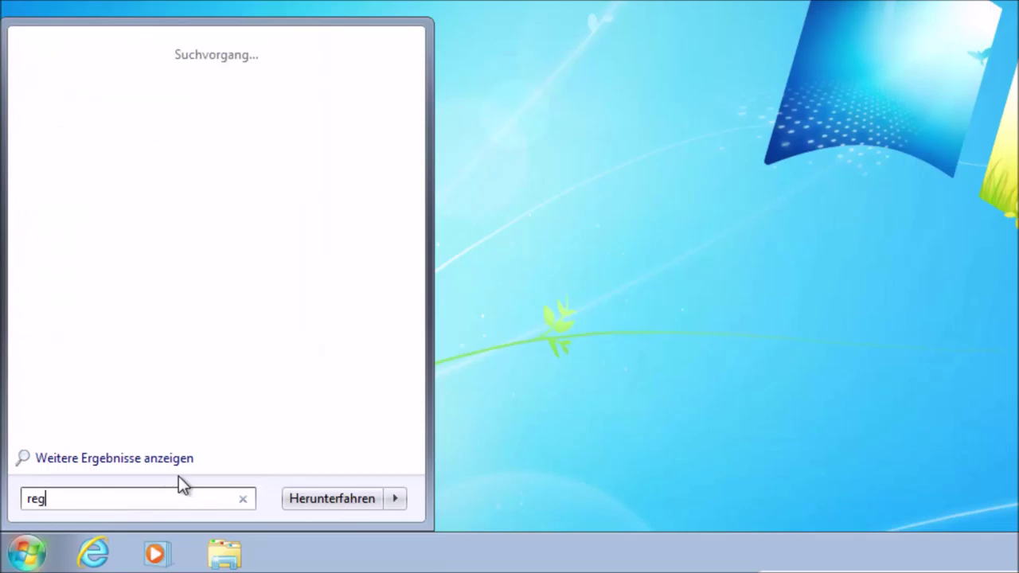
- Launch regedit and allow the Registry Editor to make changes to the computer
{"action": "type", "text": "it"}
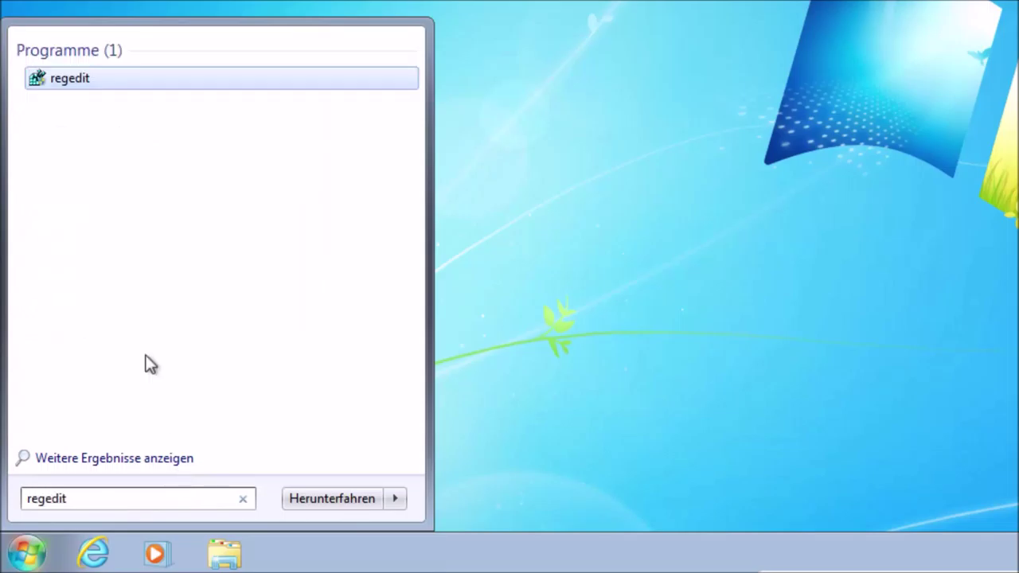
{"action": "left_click", "coordinate": [83, 89]}
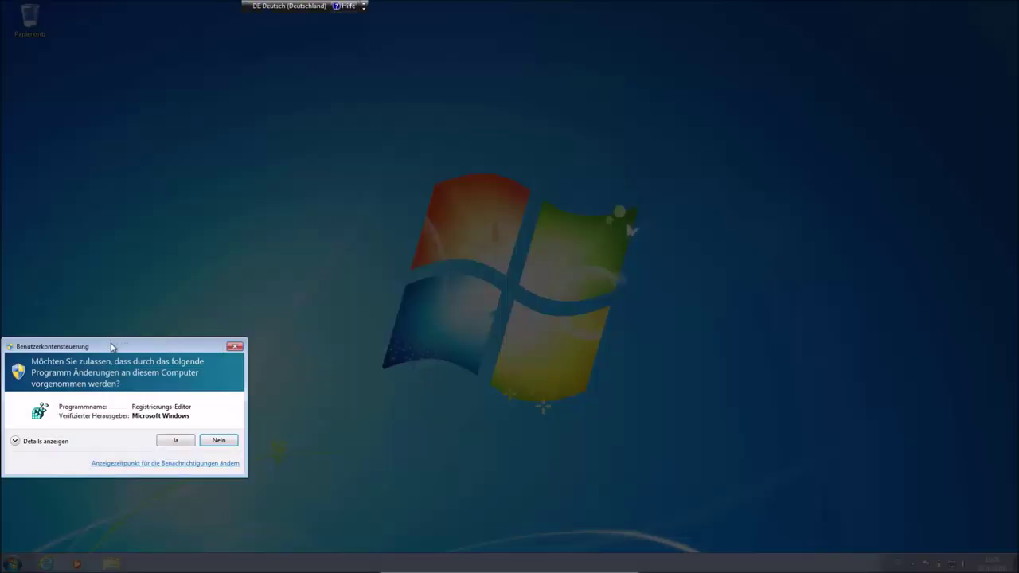
{"action": "left_click_drag", "start_coordinate": [112, 348], "coordinate": [379, 304]}
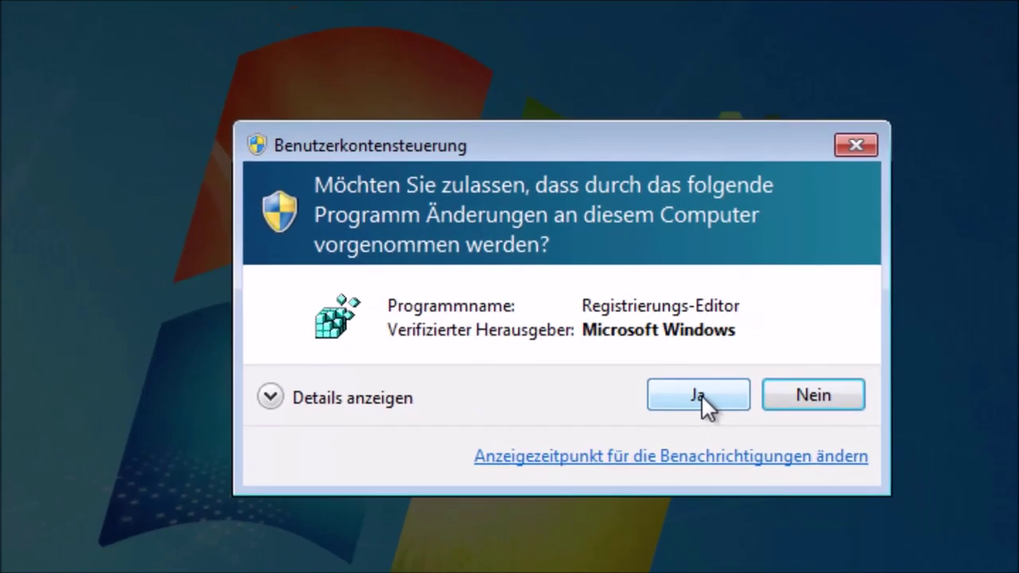
{"action": "left_click", "coordinate": [717, 416]}
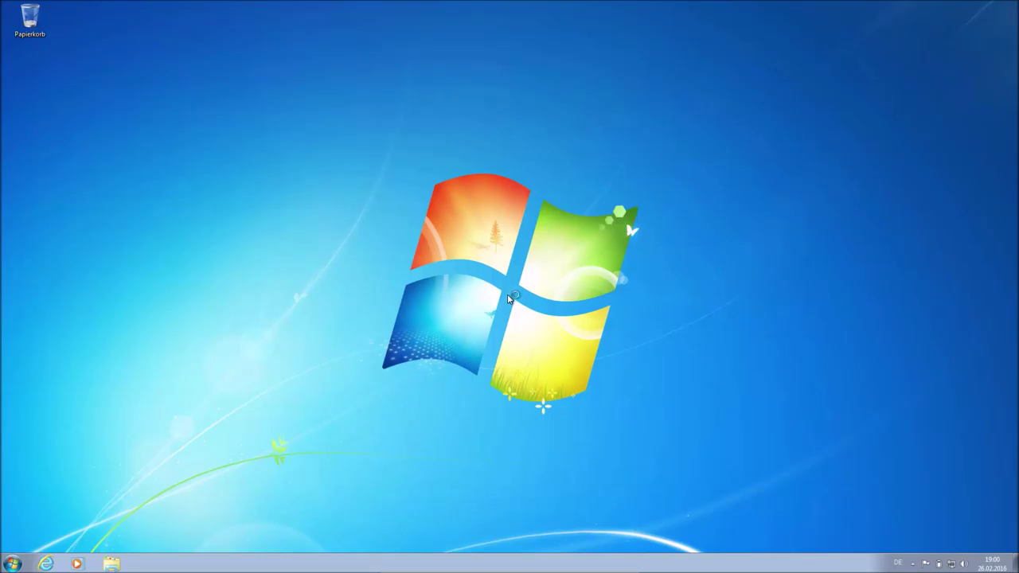
- Widen the key tree pane and enlarge the Registry Editor window, with the key tree shown from its root
{"action": "left_click_drag", "start_coordinate": [544, 106], "coordinate": [524, 84]}
{"action": "scroll", "coordinate": [476, 223], "scroll_direction": "up", "scroll_amount": 1}
{"action": "scroll", "coordinate": [472, 191], "scroll_direction": "up", "scroll_amount": 20}
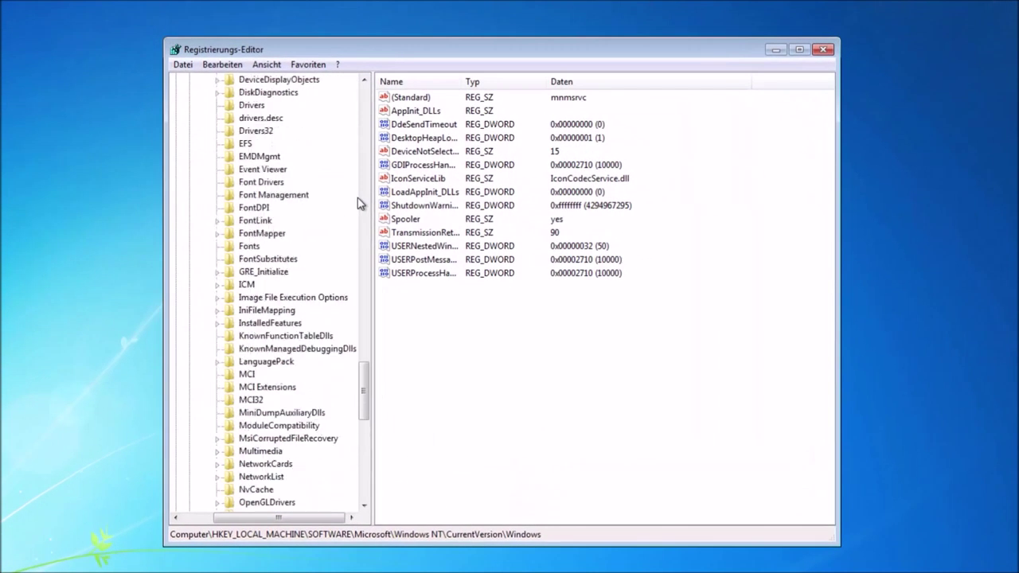
{"action": "scroll", "coordinate": [352, 236], "scroll_direction": "up", "scroll_amount": 20}
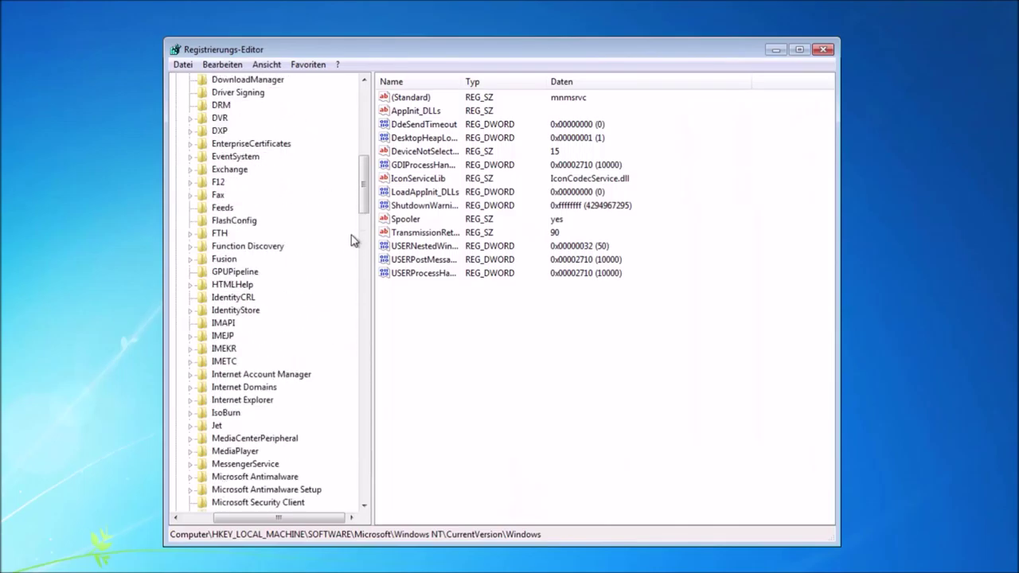
{"action": "left_click_drag", "start_coordinate": [373, 256], "coordinate": [408, 255]}
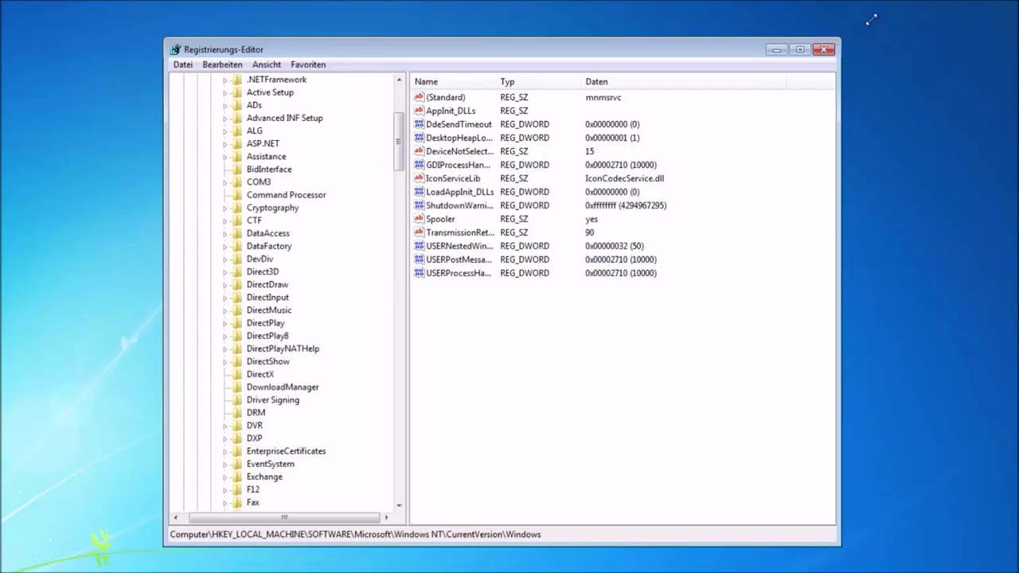
{"action": "left_click_drag", "start_coordinate": [837, 43], "coordinate": [885, 24]}
{"action": "scroll", "coordinate": [384, 214], "scroll_direction": "up", "scroll_amount": 5}
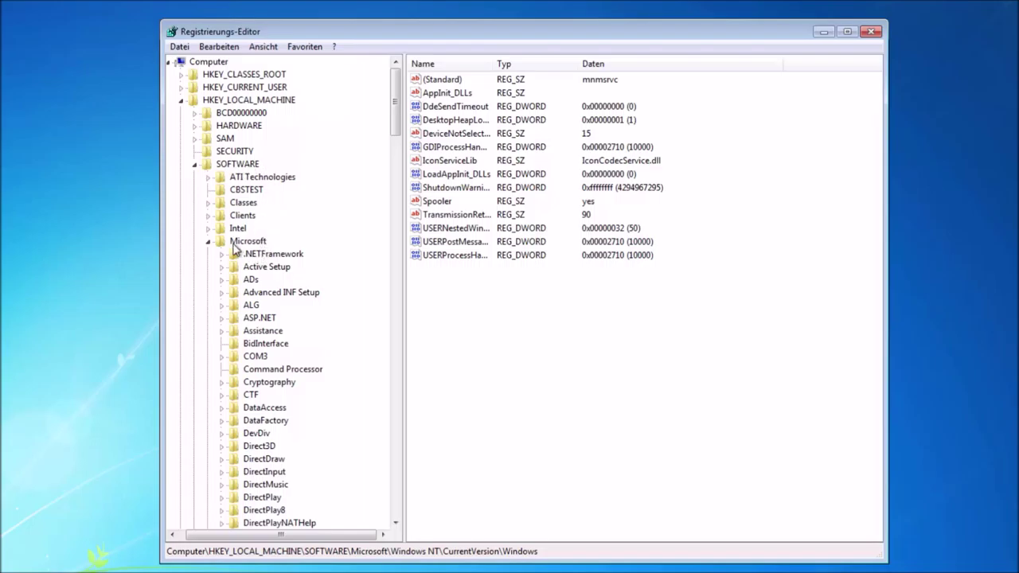
- Delete the Fonts key under HKEY_LOCAL_MACHINE\SOFTWARE\Microsoft\Windows NT\CurrentVersion
{"action": "scroll", "coordinate": [294, 253], "scroll_direction": "down", "scroll_amount": 5}
{"action": "scroll", "coordinate": [292, 253], "scroll_direction": "up", "scroll_amount": 1}
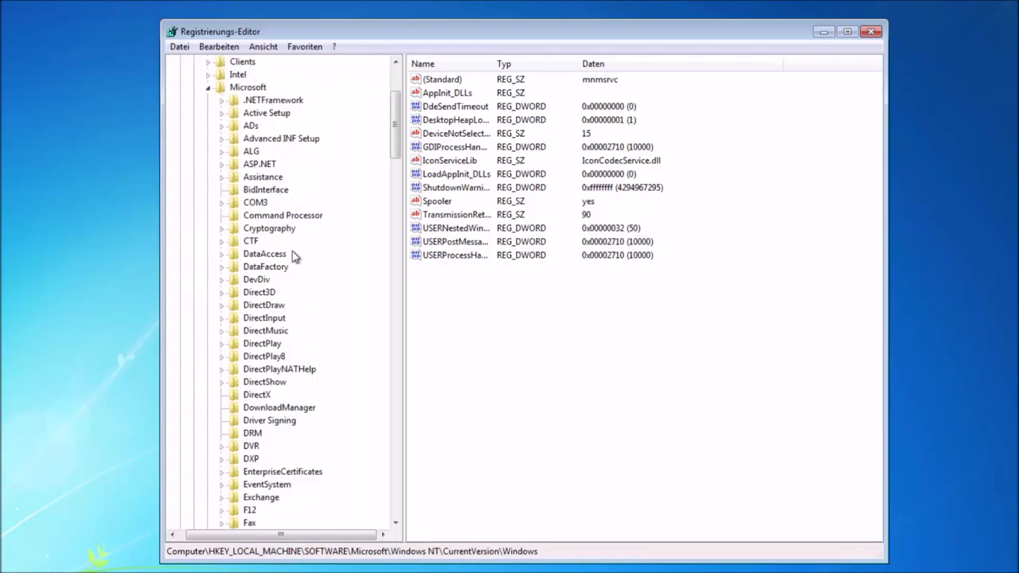
{"action": "scroll", "coordinate": [258, 223], "scroll_direction": "down", "scroll_amount": 18}
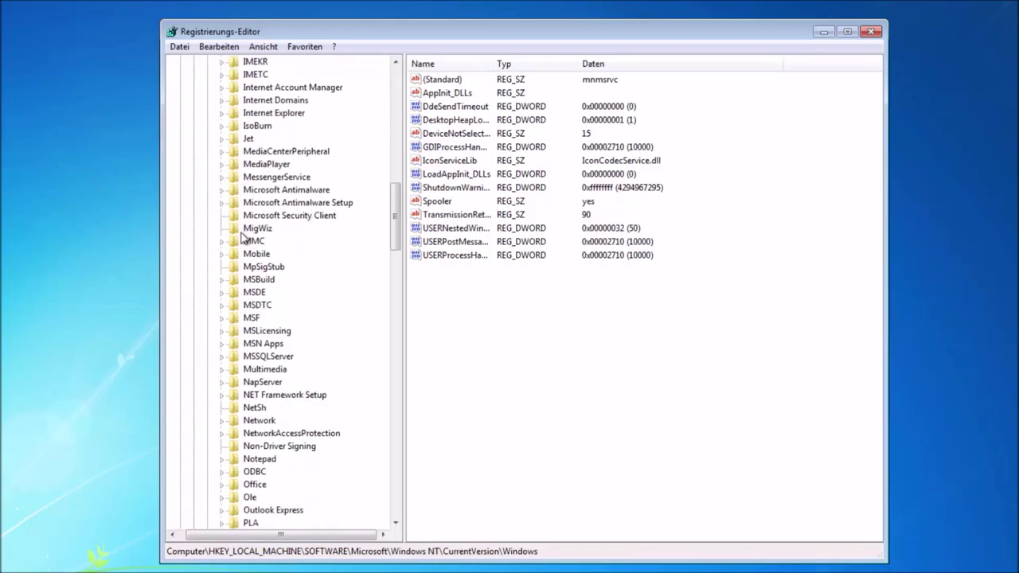
{"action": "scroll", "coordinate": [240, 292], "scroll_direction": "down", "scroll_amount": 11}
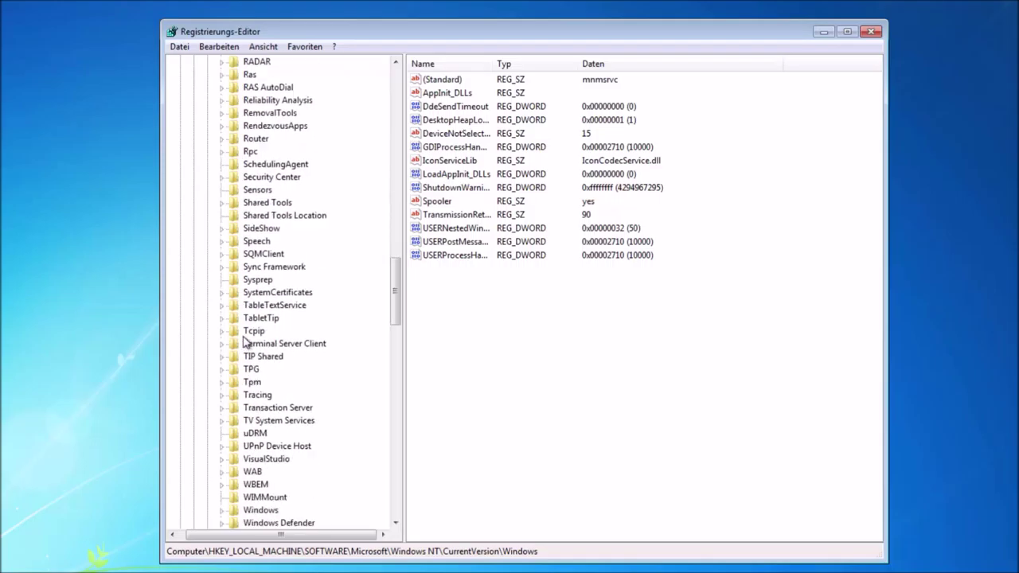
{"action": "scroll", "coordinate": [270, 321], "scroll_direction": "up", "scroll_amount": 3}
{"action": "left_click_drag", "start_coordinate": [396, 275], "coordinate": [388, 336]}
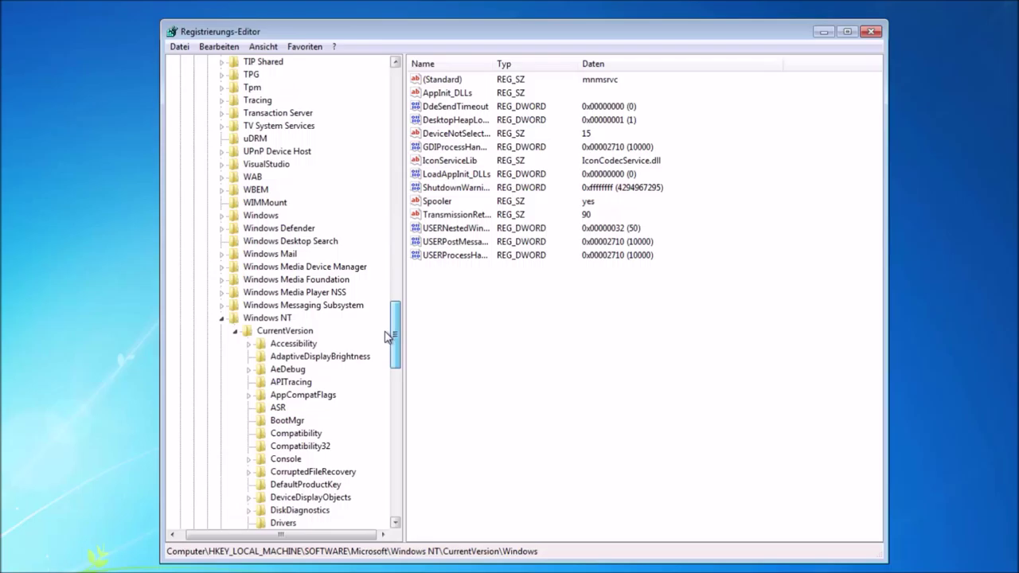
{"action": "scroll", "coordinate": [385, 339], "scroll_direction": "down", "scroll_amount": 1}
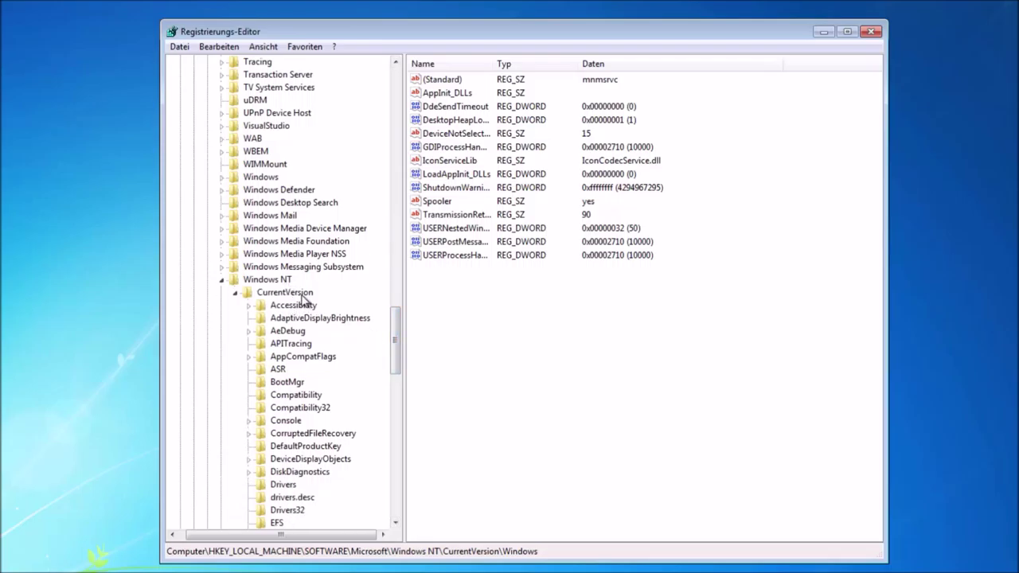
{"action": "mouse_move", "coordinate": [397, 333]}
{"action": "left_mouse_down"}
{"action": "mouse_move", "coordinate": [403, 431]}
{"action": "mouse_move", "coordinate": [400, 373]}
{"action": "left_mouse_up"}
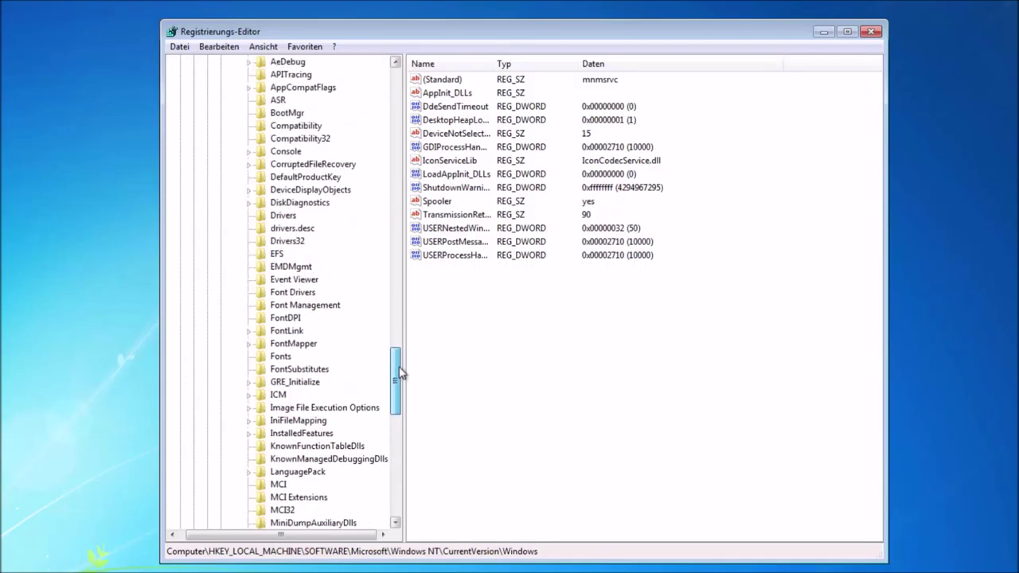
{"action": "left_click", "coordinate": [287, 358]}
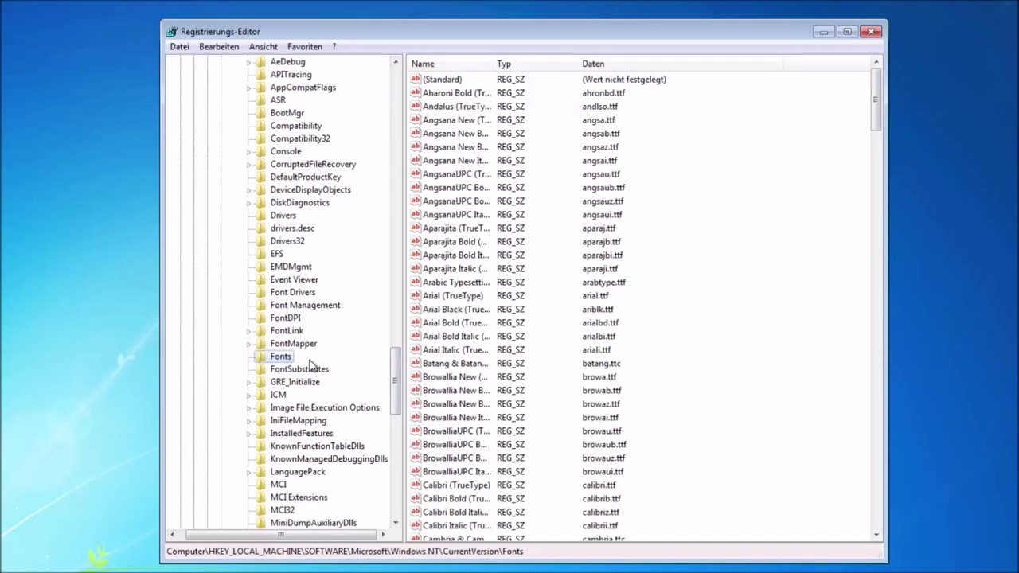
{"action": "right_click", "coordinate": [288, 360]}
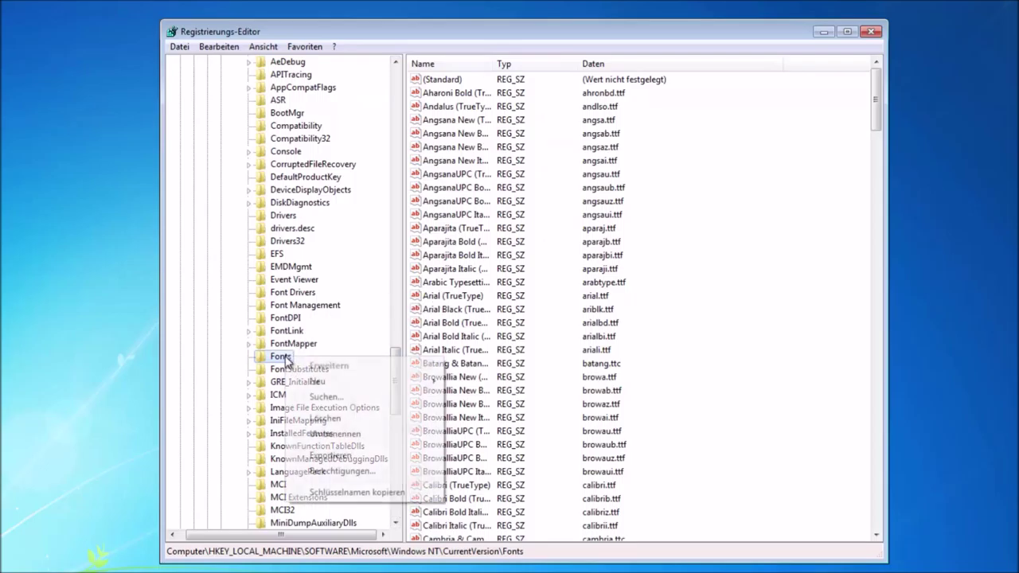
{"action": "left_click", "coordinate": [327, 419]}
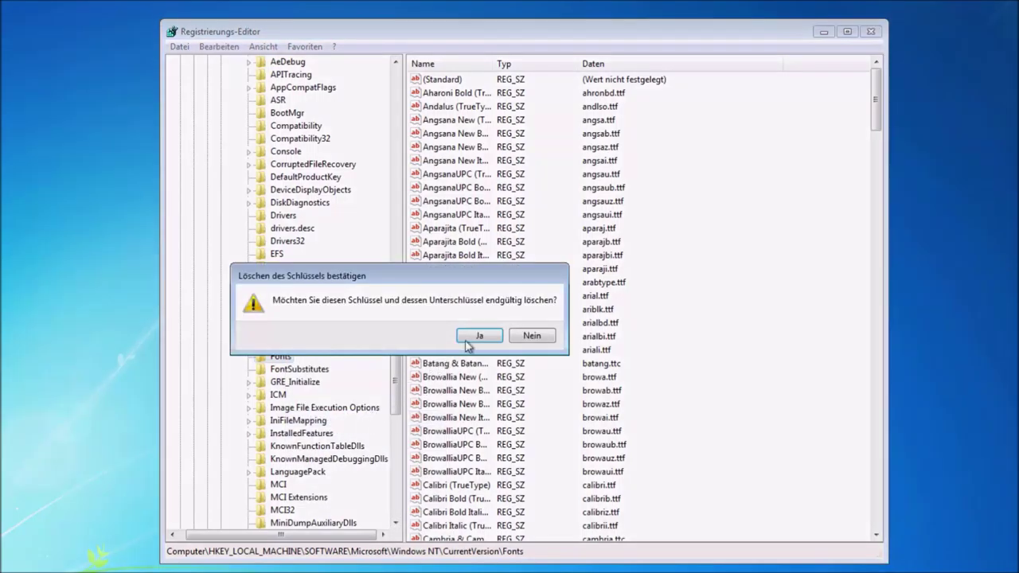
{"action": "left_click", "coordinate": [469, 338]}
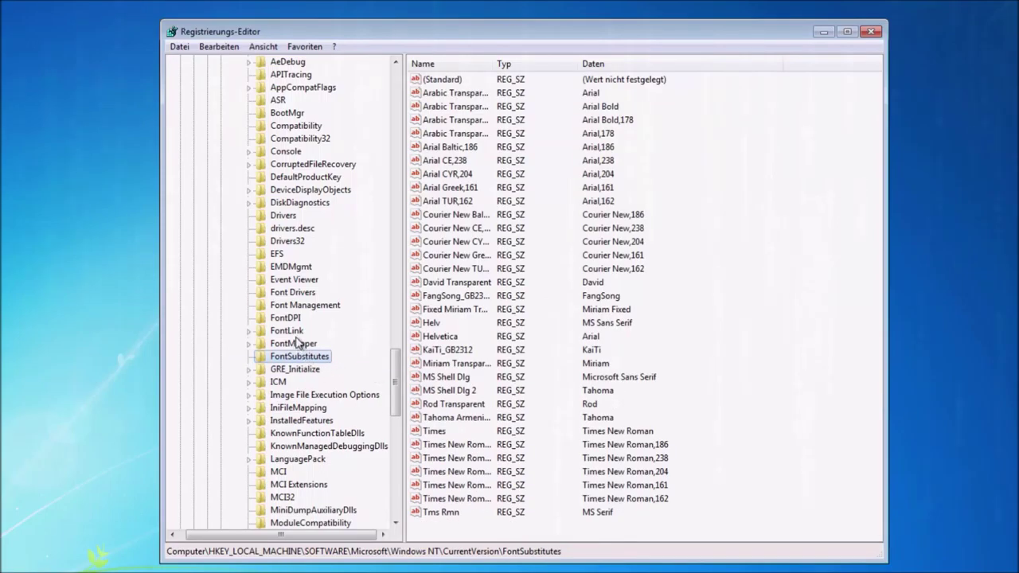
- Delete the FontSubstitutes and GRE_Initialize keys under Windows NT\CurrentVersion
{"action": "key", "text": "Delete"}
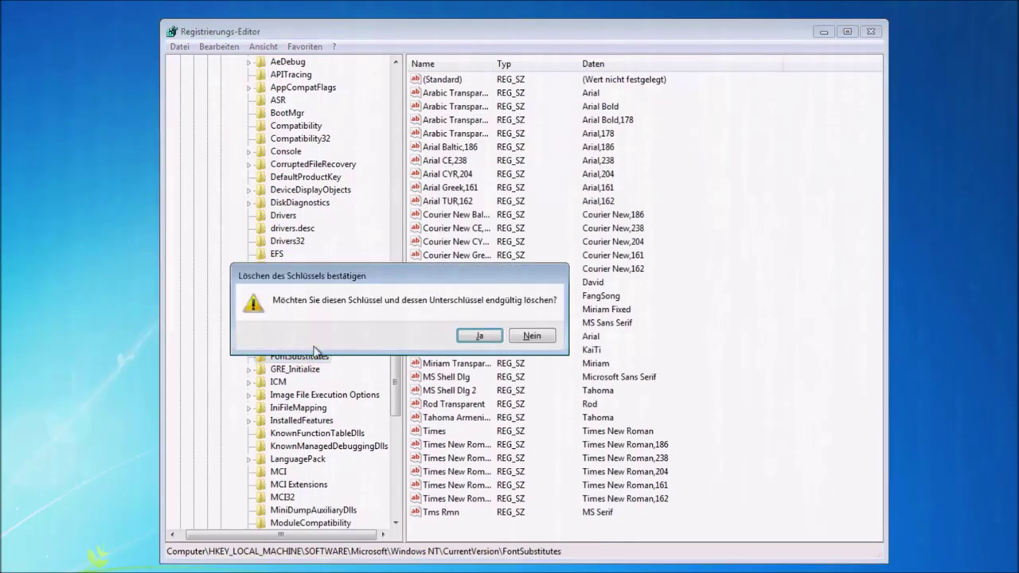
{"action": "left_click", "coordinate": [469, 338]}
{"action": "key", "text": "Delete"}
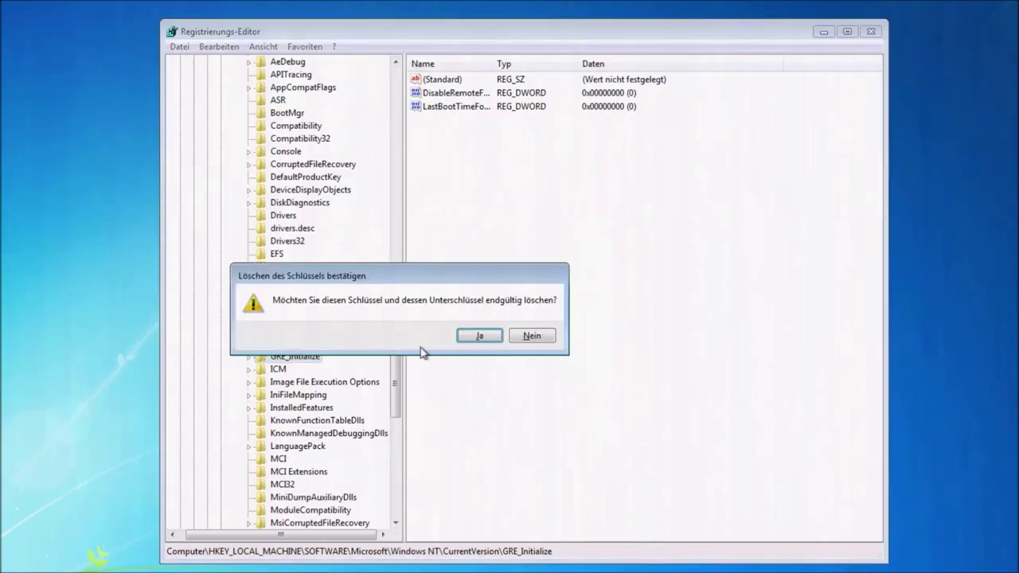
{"action": "left_click", "coordinate": [480, 337]}
- Delete the FontMapper and FontLink keys under Windows NT\CurrentVersion
{"action": "left_click", "coordinate": [293, 343]}
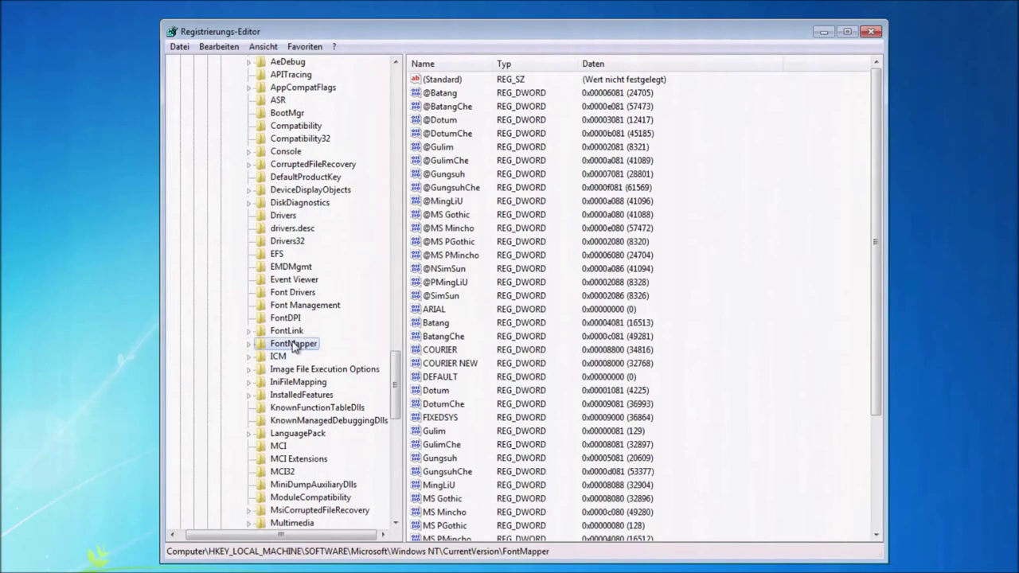
{"action": "key", "text": "Delete"}
{"action": "left_click", "coordinate": [476, 336]}
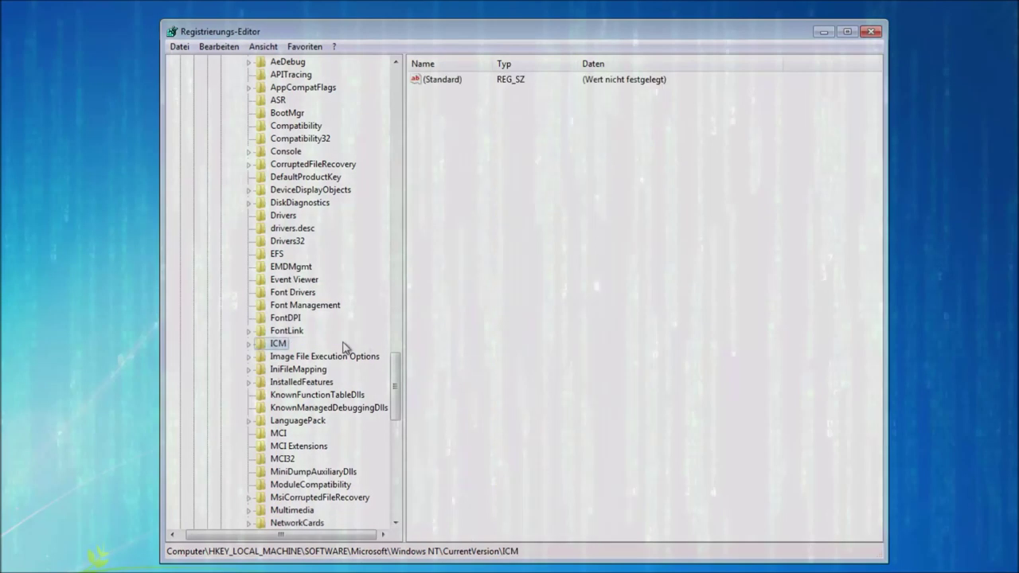
{"action": "left_click", "coordinate": [297, 333]}
{"action": "key", "text": "Delete"}
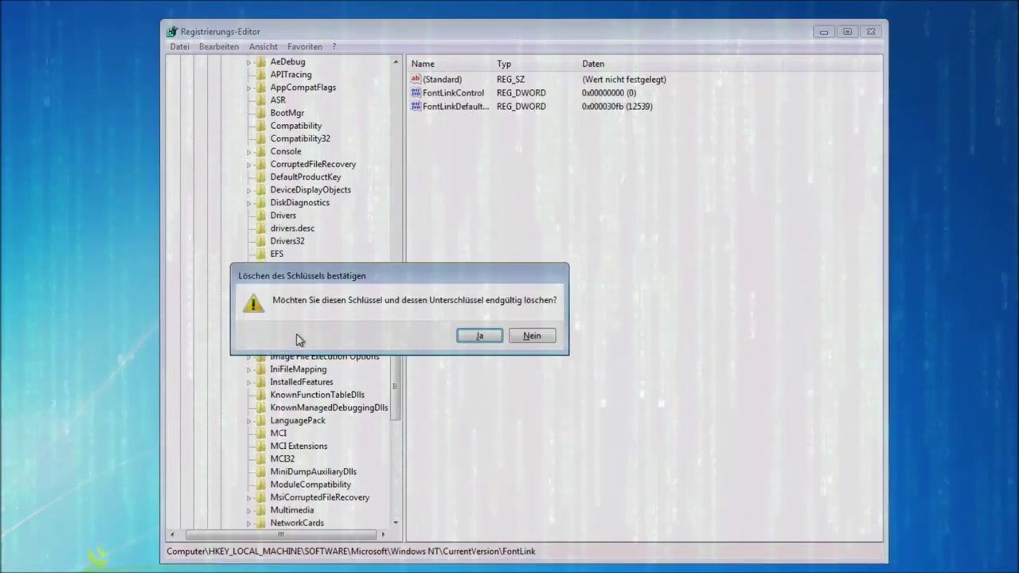
{"action": "left_click", "coordinate": [461, 332]}
- Delete the FontDPI and Font Management keys under Windows NT\CurrentVersion
{"action": "left_click", "coordinate": [283, 319]}
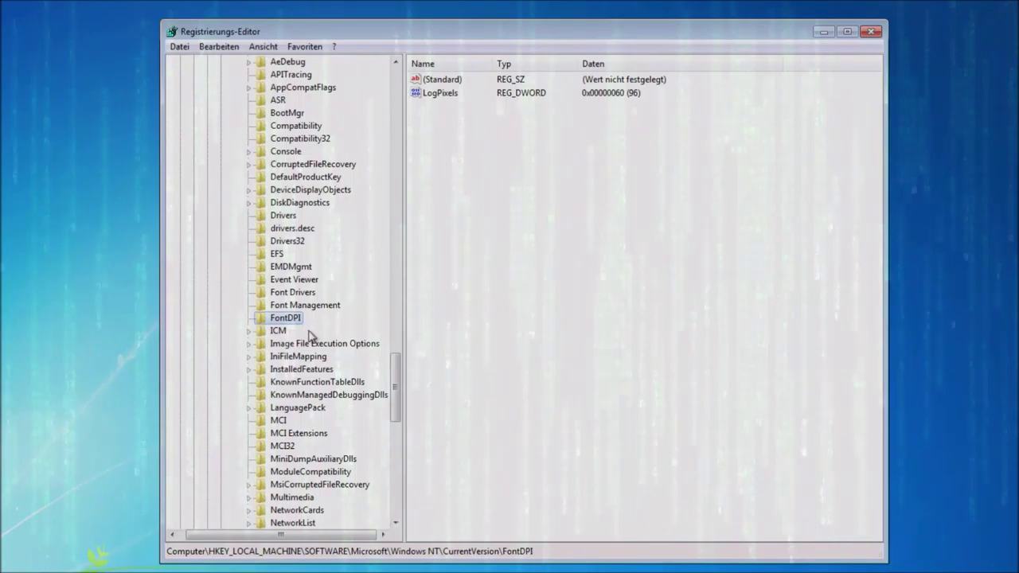
{"action": "key", "text": "Delete"}
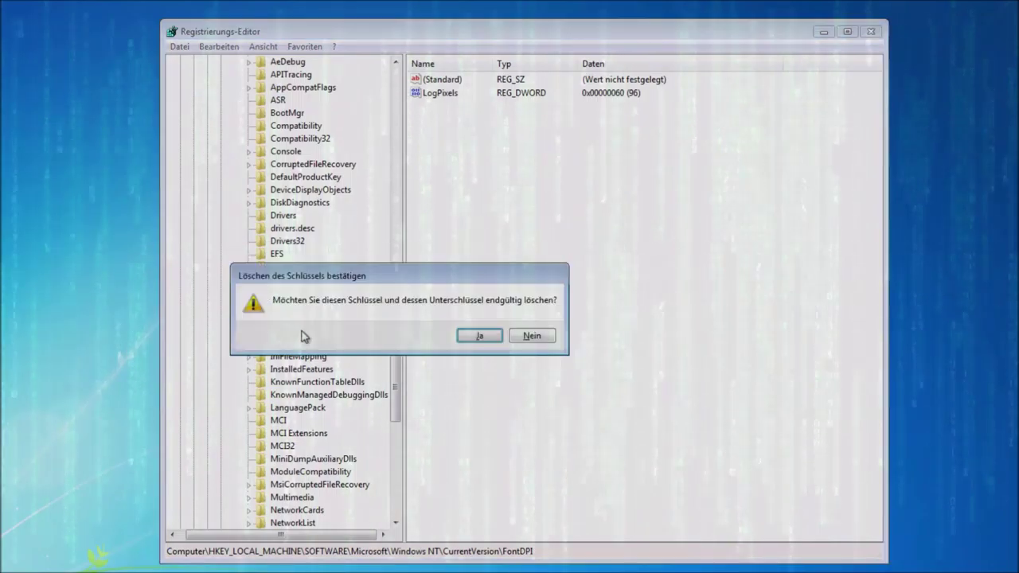
{"action": "left_click", "coordinate": [488, 334]}
{"action": "left_click", "coordinate": [304, 308]}
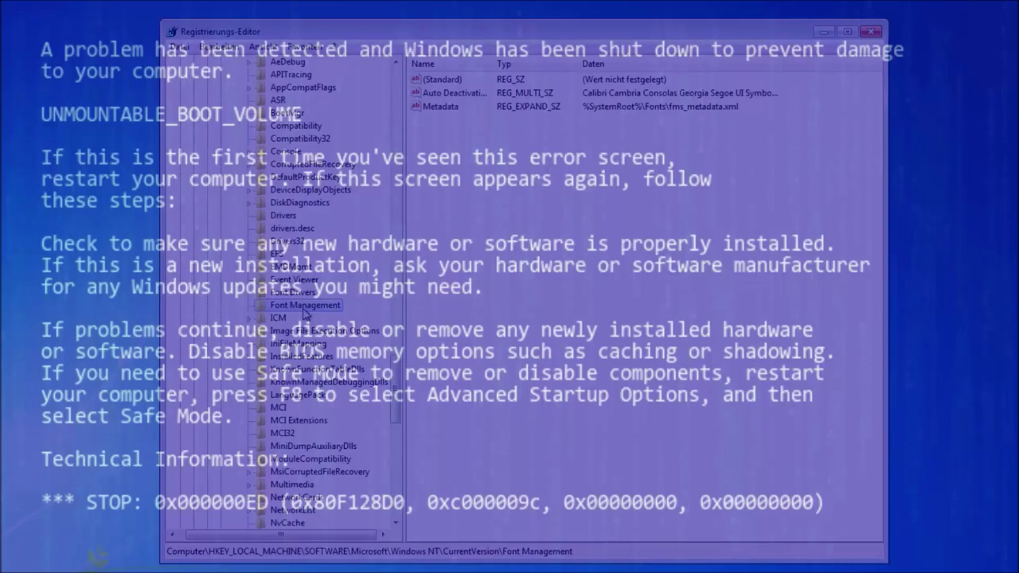
{"action": "key", "text": "Delete"}
{"action": "left_click", "coordinate": [488, 338]}
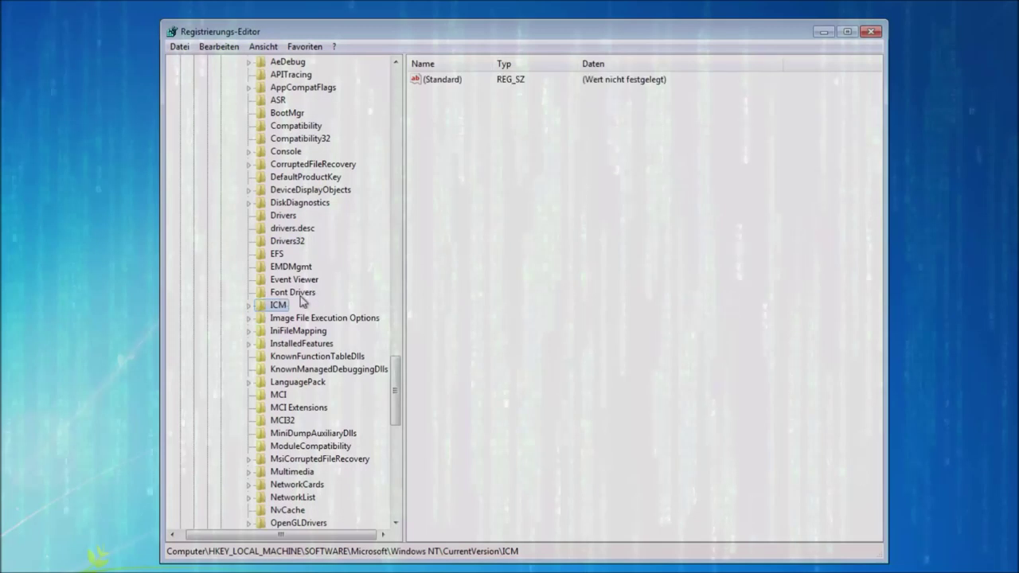
- Delete the Font Drivers key under Windows NT\CurrentVersion
{"action": "left_click", "coordinate": [301, 294]}
{"action": "key", "text": "Delete"}
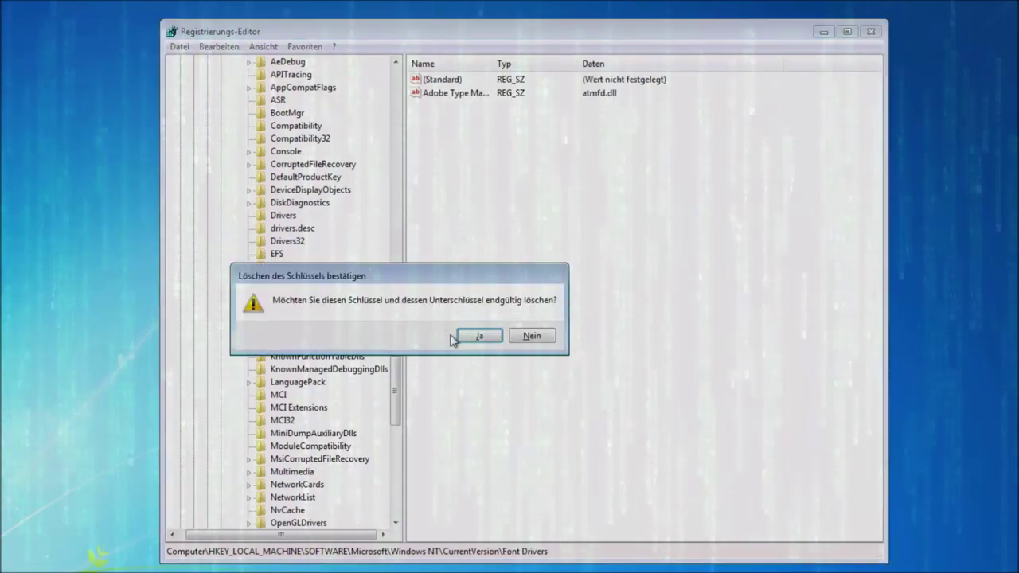
{"action": "left_click", "coordinate": [478, 336]}
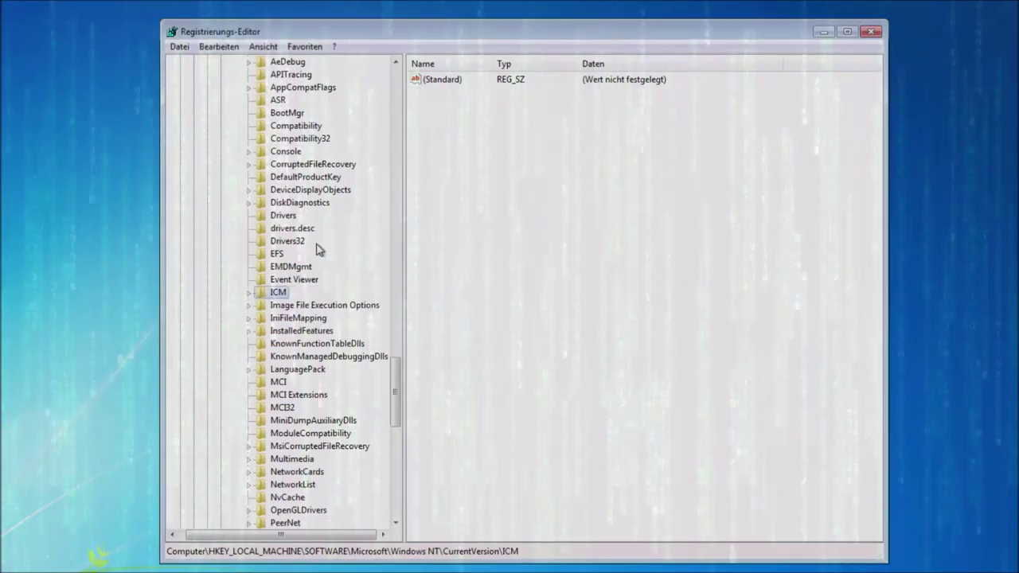
- Expand the Console key under Windows NT\CurrentVersion and delete its Nls and RasterFonts subkeys
{"action": "left_click", "coordinate": [288, 152]}
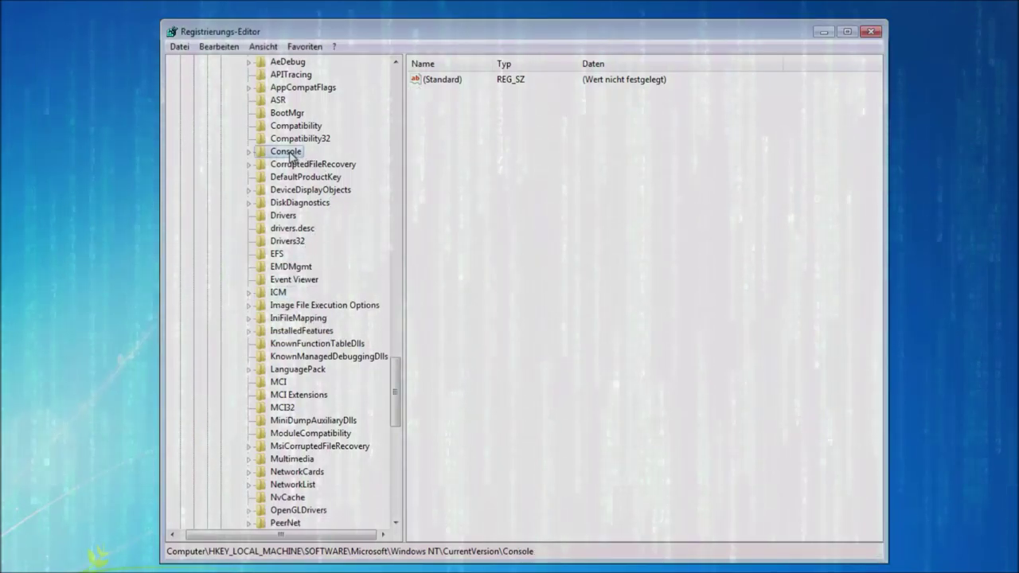
{"action": "left_click", "coordinate": [249, 152]}
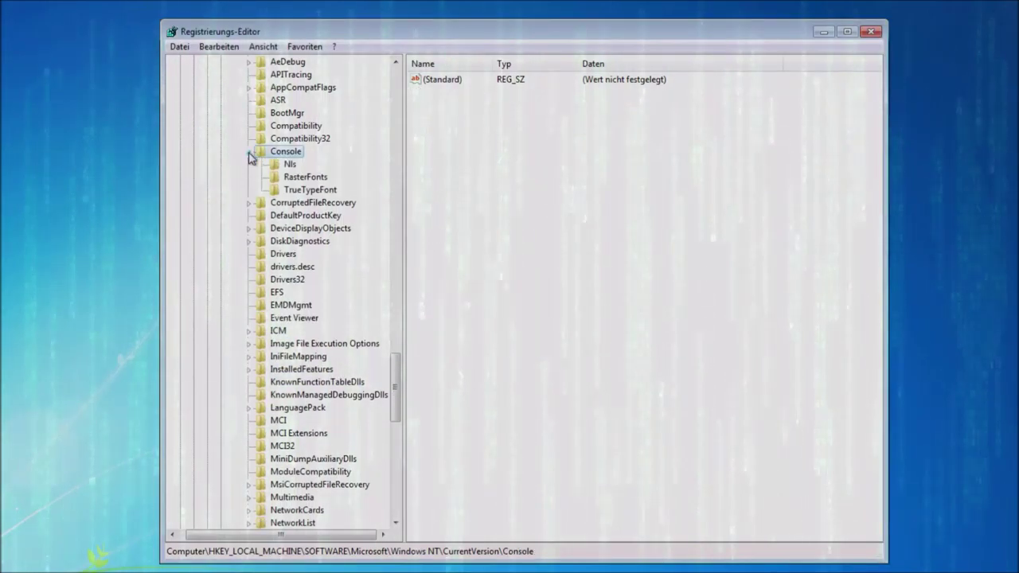
{"action": "left_click", "coordinate": [290, 165]}
{"action": "key", "text": "Delete"}
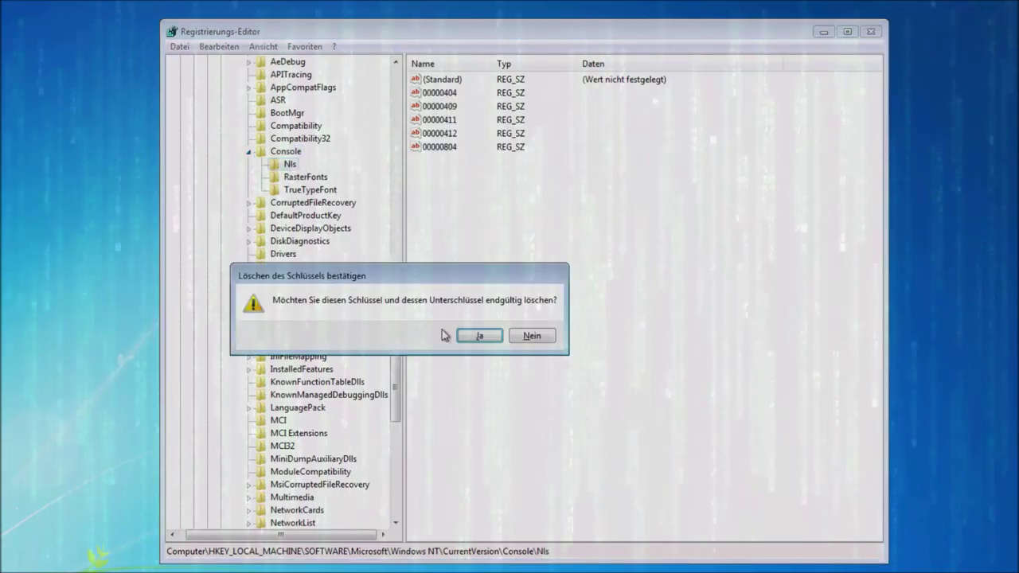
{"action": "left_click", "coordinate": [481, 336]}
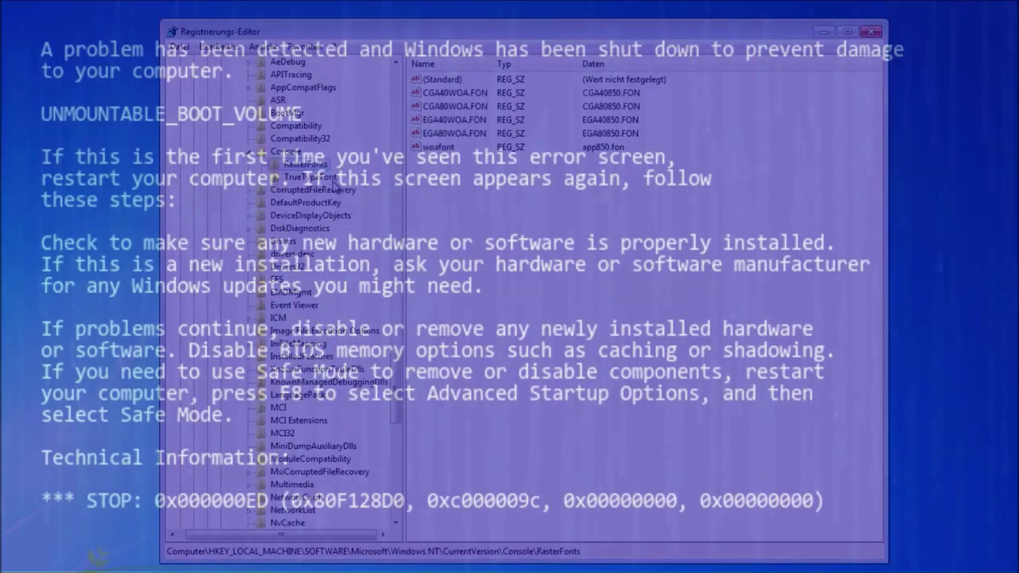
{"action": "key", "text": "Delete"}
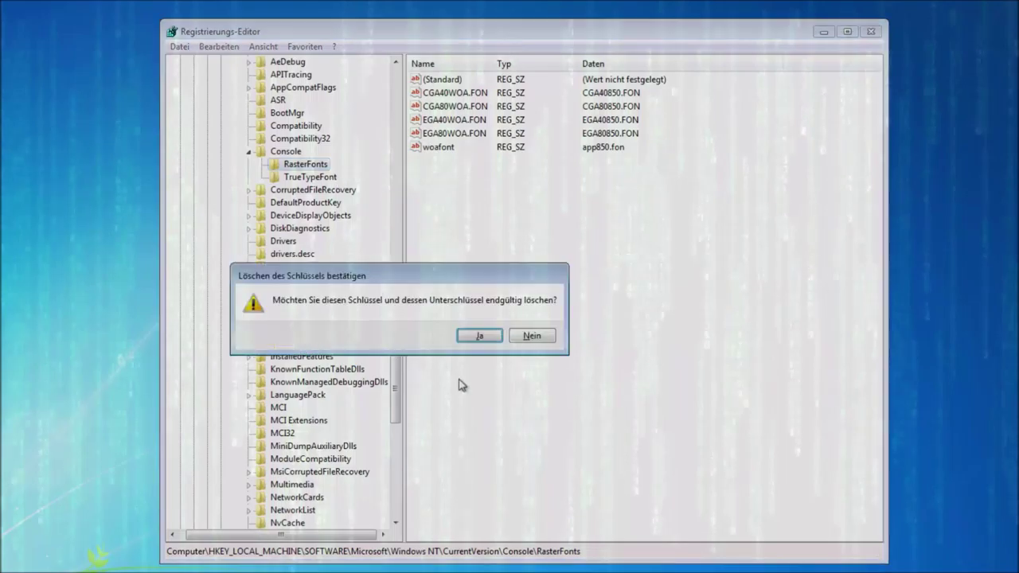
{"action": "left_click", "coordinate": [480, 336]}
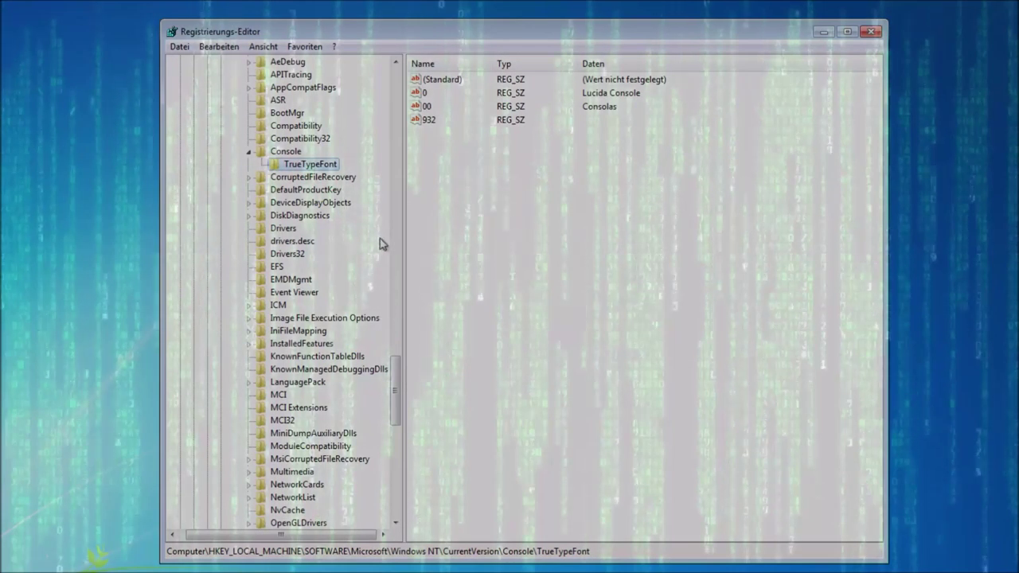
- Delete the TrueTypeFont subkey and its parent Console key under Windows NT\CurrentVersion
{"action": "key", "text": "Delete"}
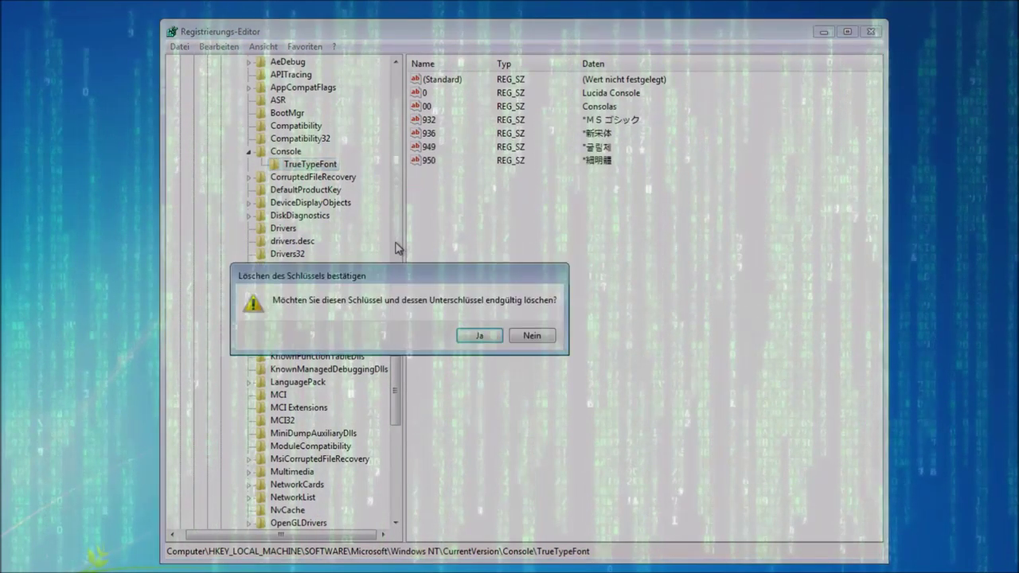
{"action": "left_click", "coordinate": [481, 336]}
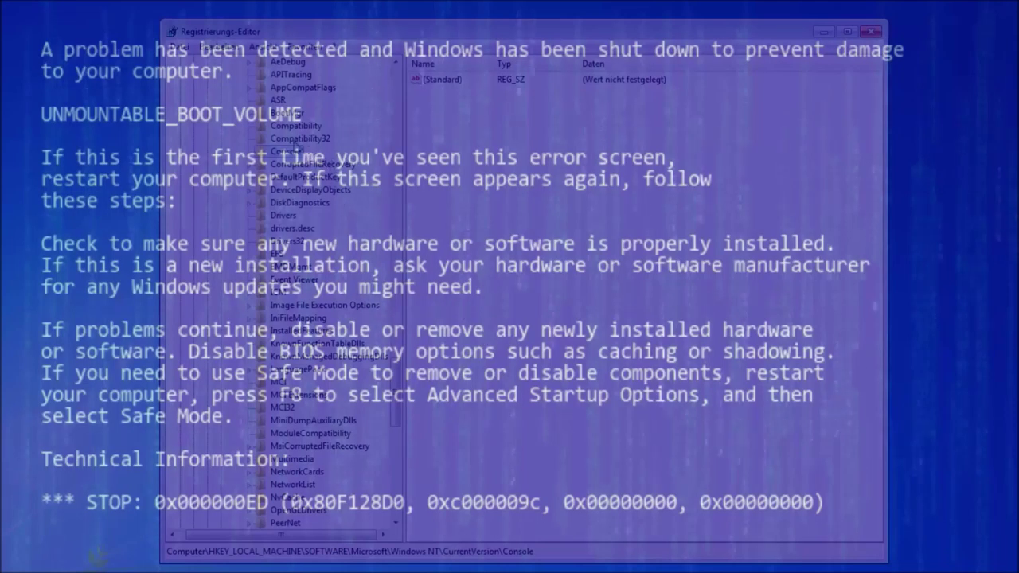
{"action": "key", "text": "Delete"}
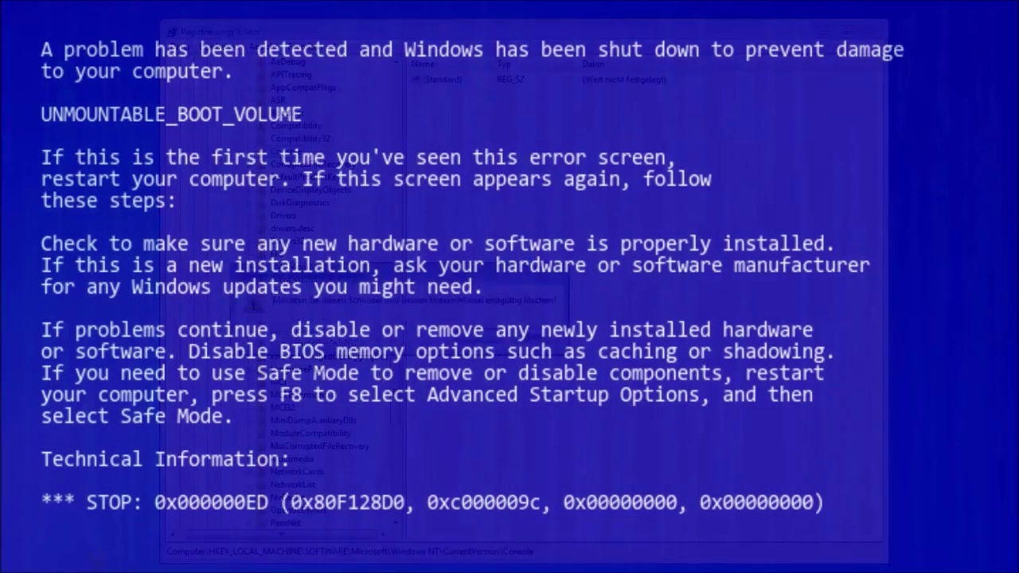
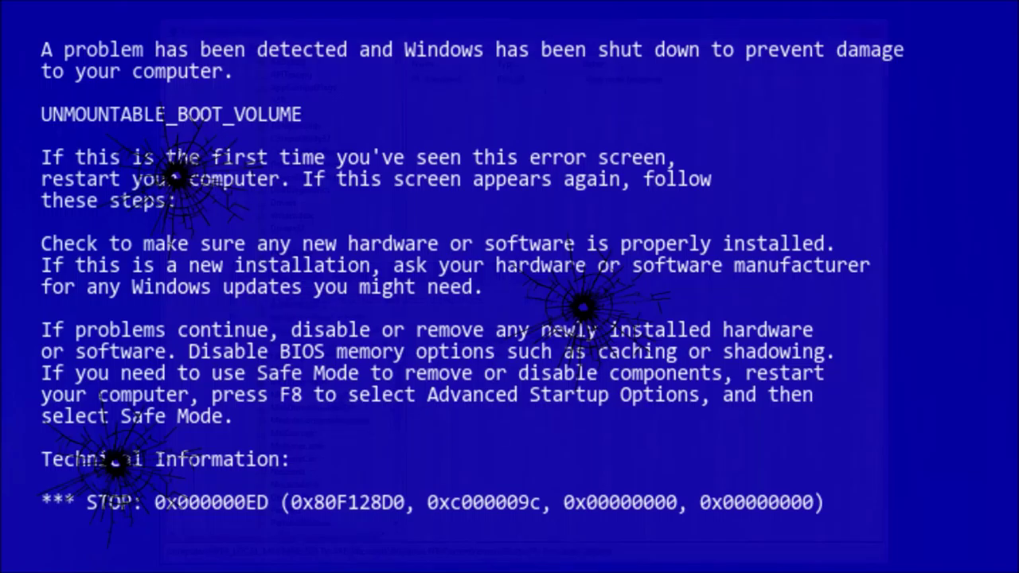
- Delete the LanguagePack key under Windows NT\CurrentVersion and try to delete the InstalledFeatures key
{"action": "key", "text": "Delete"}
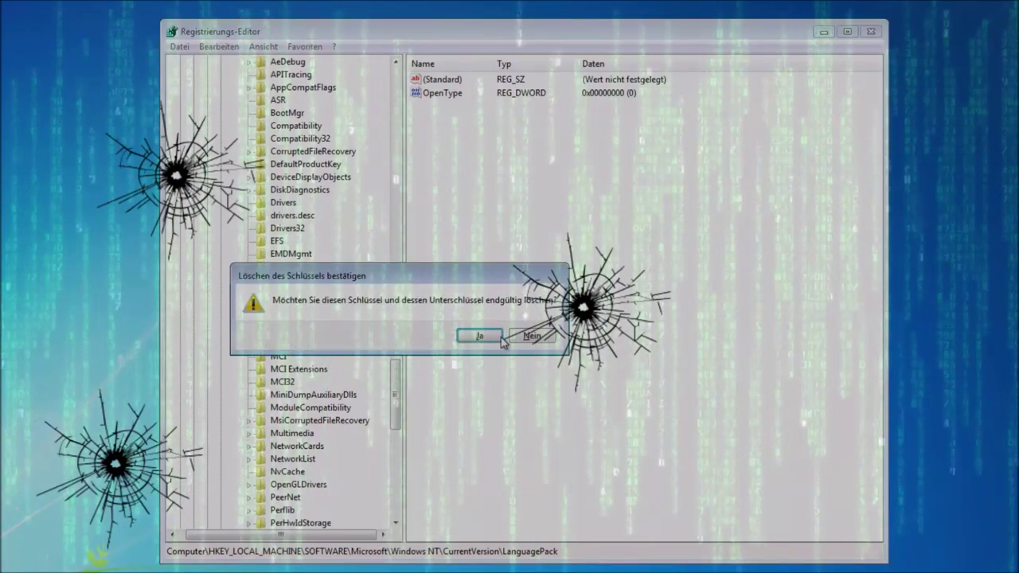
{"action": "left_click", "coordinate": [493, 341]}
{"action": "left_click", "coordinate": [302, 307]}
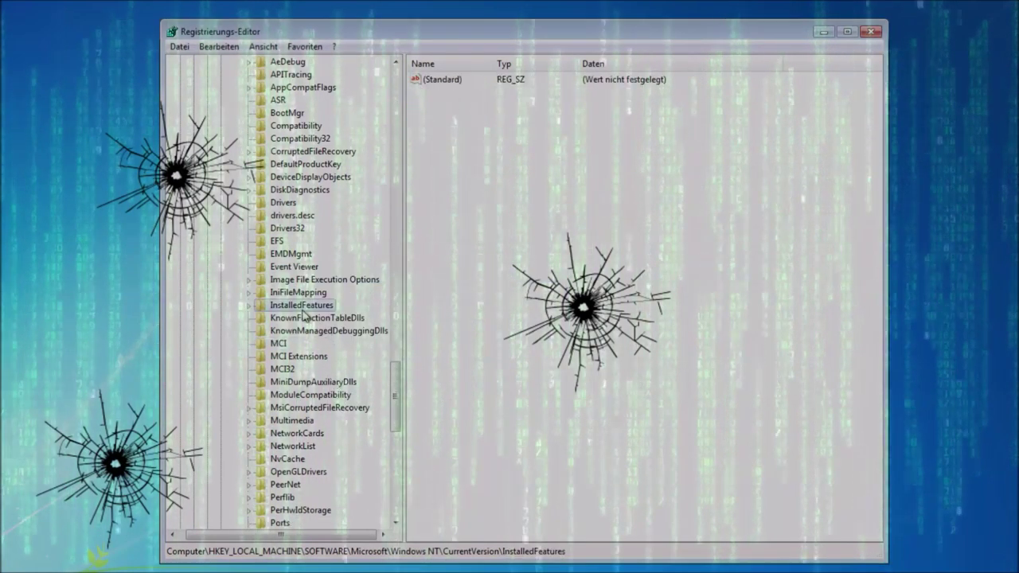
{"action": "key", "text": "Delete"}
{"action": "left_click", "coordinate": [481, 336]}
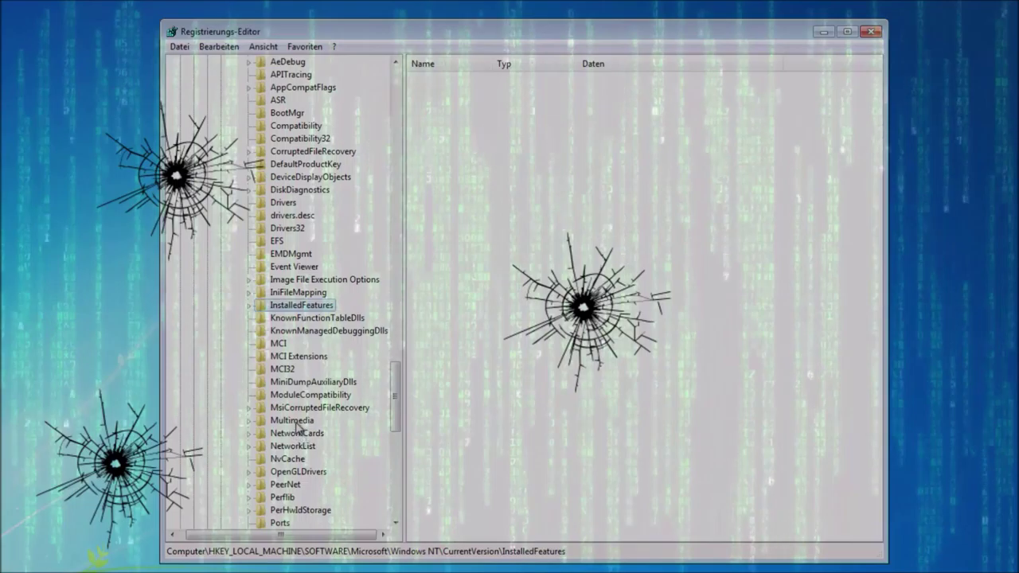
- Delete the MCI32 and setup keys under Windows NT\CurrentVersion
{"action": "left_click", "coordinate": [279, 371]}
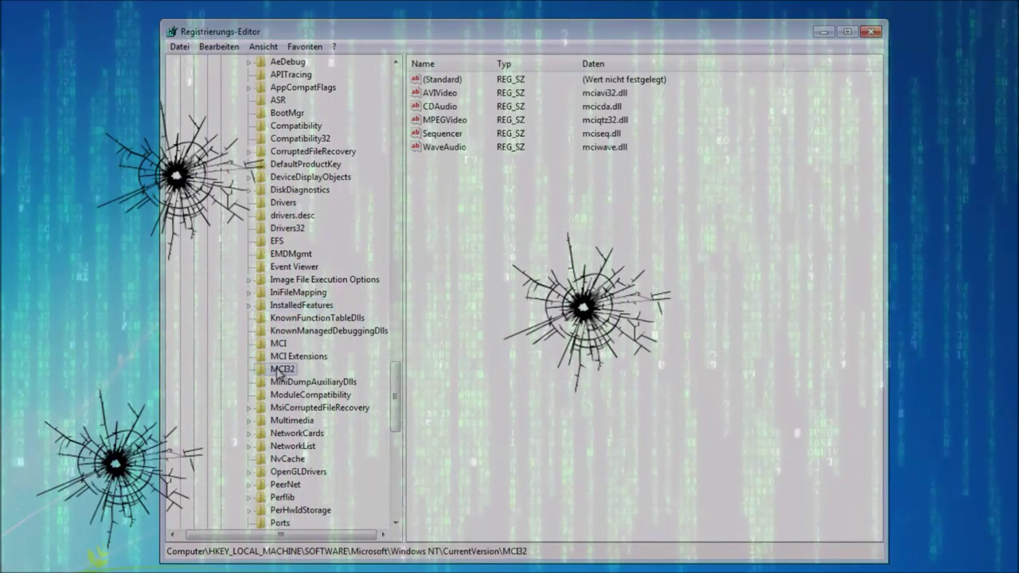
{"action": "key", "text": "Delete"}
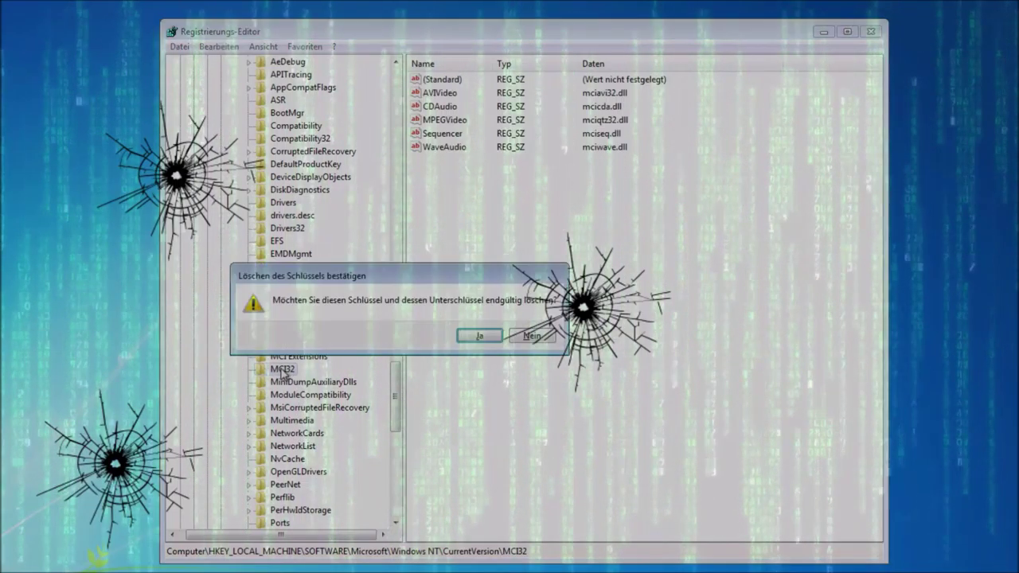
{"action": "left_click", "coordinate": [483, 337]}
{"action": "left_click_drag", "start_coordinate": [396, 398], "coordinate": [397, 424]}
{"action": "left_click", "coordinate": [283, 471]}
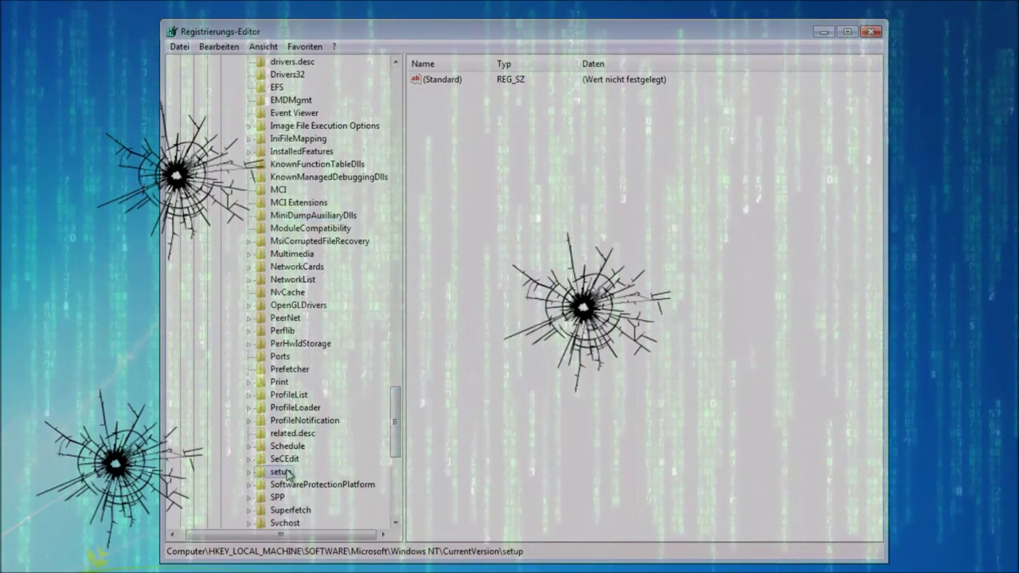
{"action": "key", "text": "Delete"}
{"action": "left_click", "coordinate": [482, 335]}
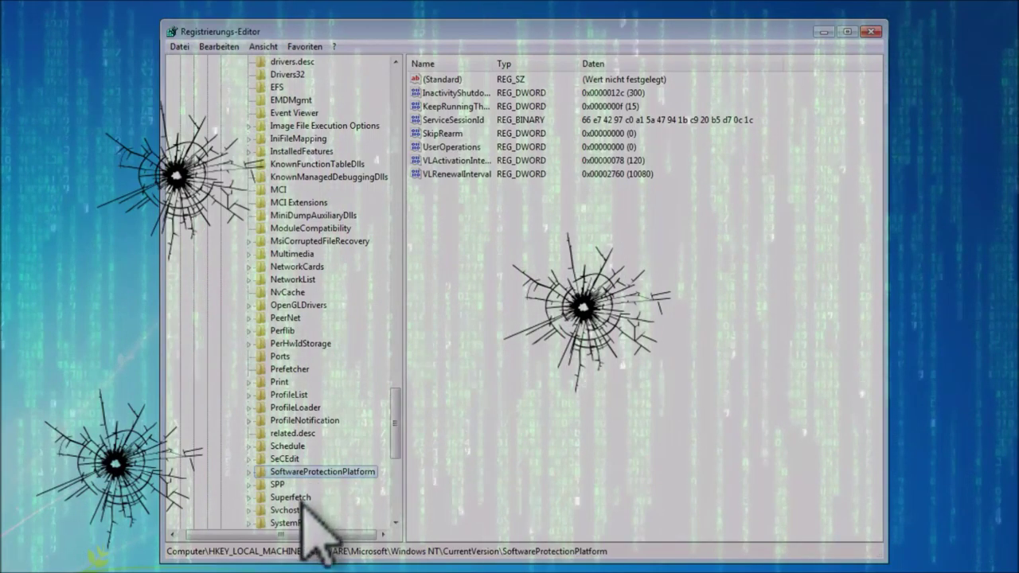
- Delete the SystemRestore key under Windows NT\CurrentVersion
{"action": "left_click", "coordinate": [307, 524]}
{"action": "key", "text": "Delete"}
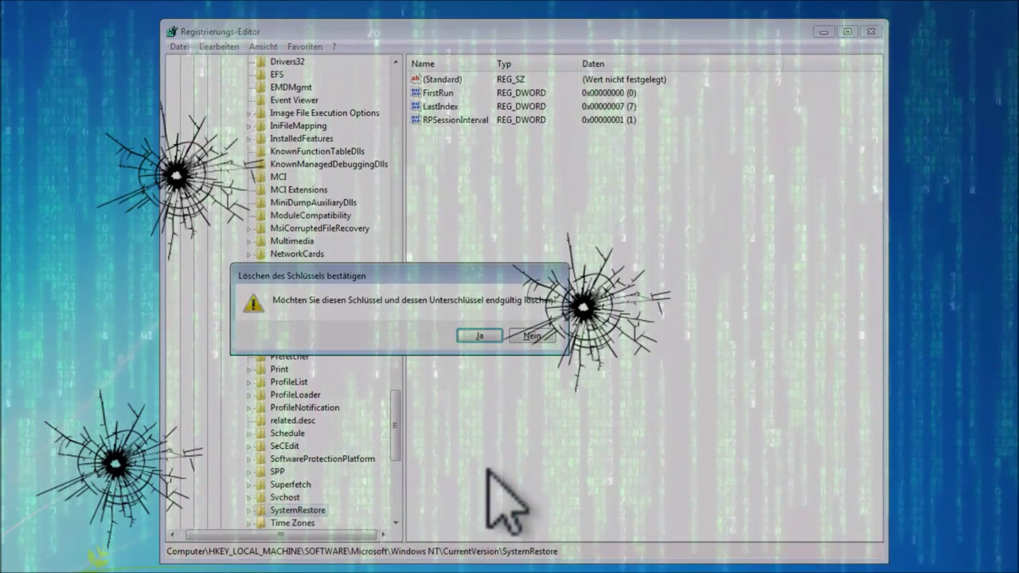
{"action": "left_click", "coordinate": [482, 335]}
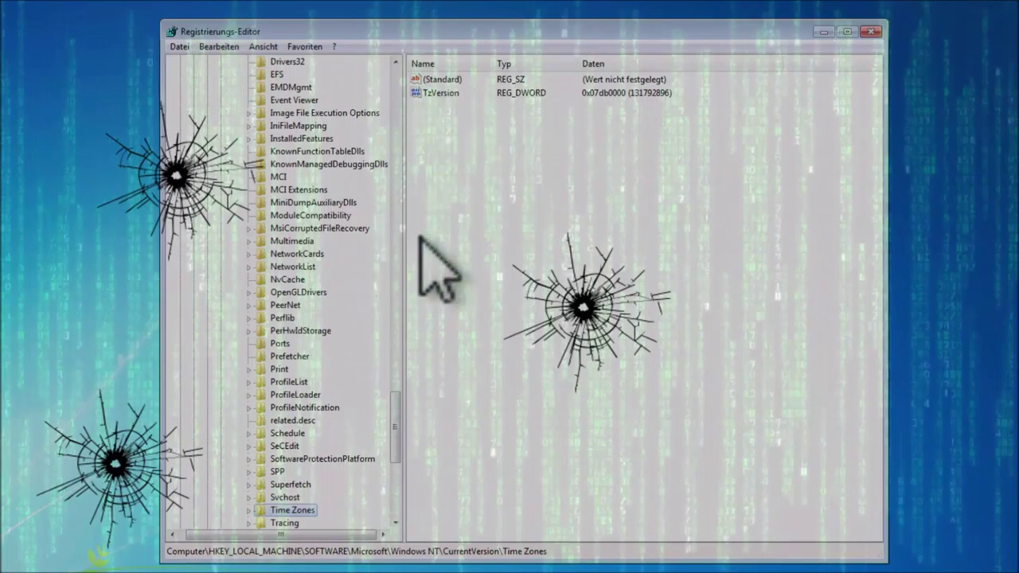
- View the Ports key's values, and delete the Windows key under Windows NT\CurrentVersion
{"action": "scroll", "coordinate": [398, 426], "scroll_direction": "down", "scroll_amount": 1}
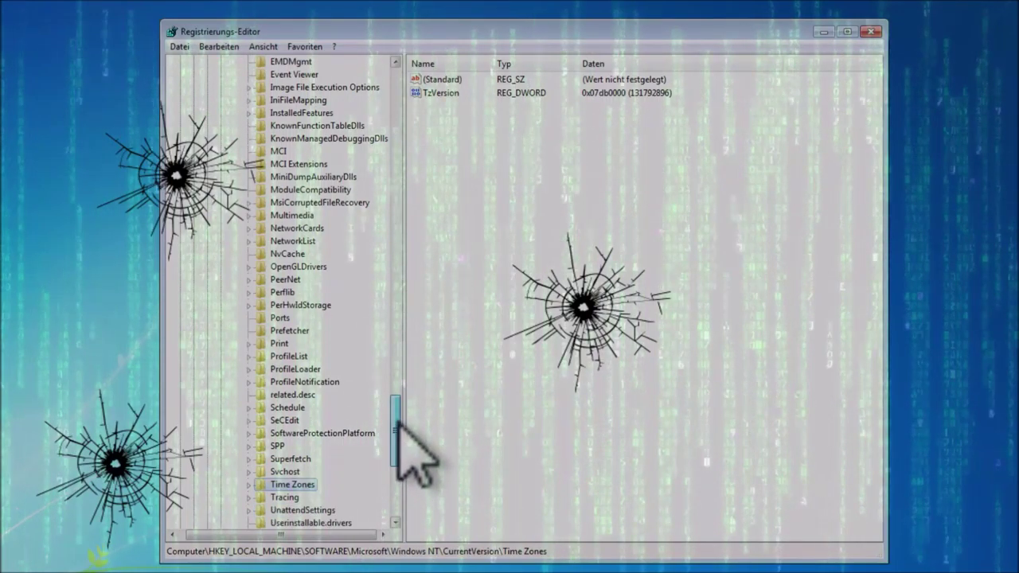
{"action": "left_click", "coordinate": [283, 318]}
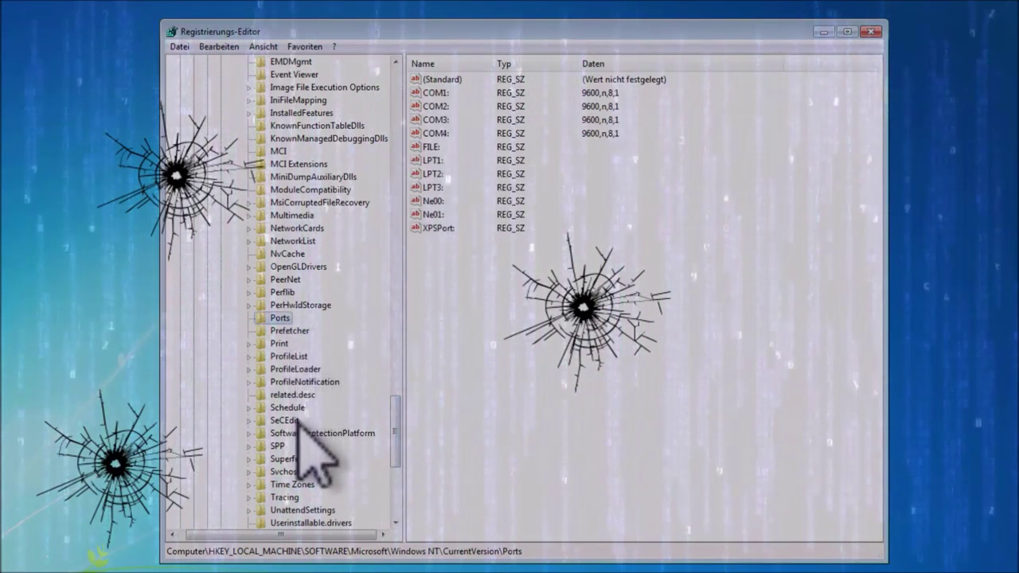
{"action": "scroll", "coordinate": [394, 437], "scroll_direction": "down", "scroll_amount": 3}
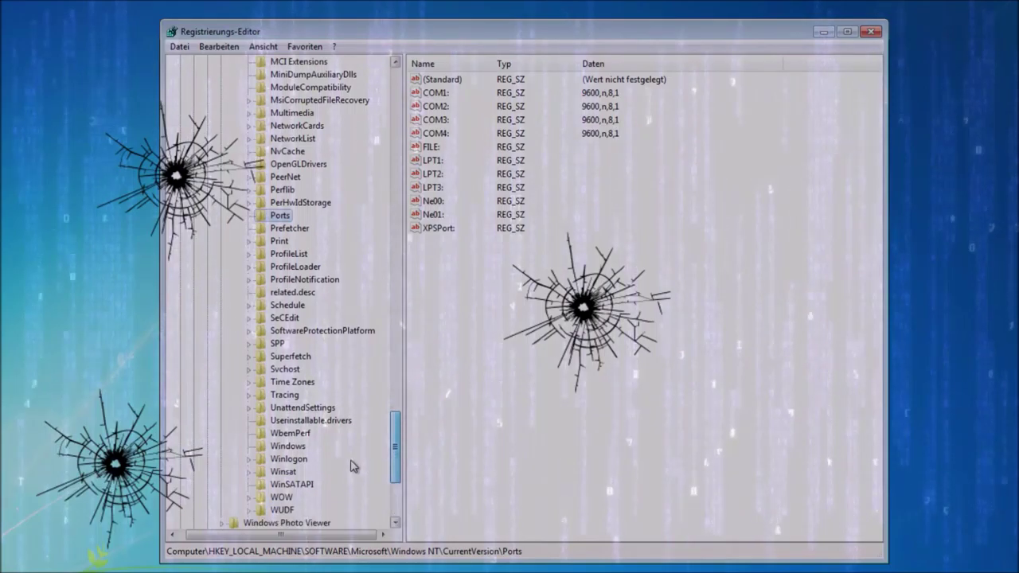
{"action": "left_click", "coordinate": [299, 449]}
{"action": "key", "text": "Delete"}
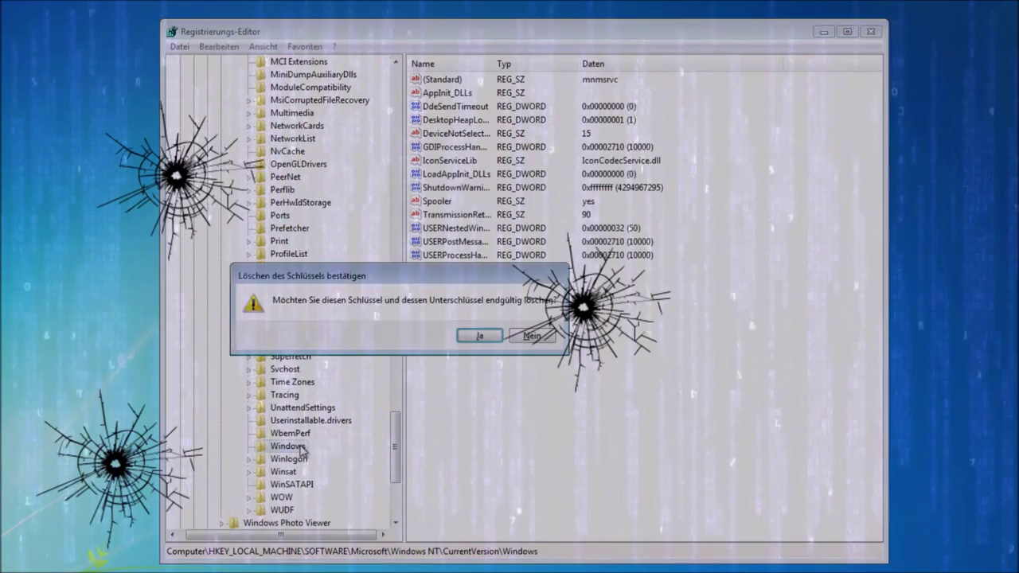
{"action": "left_click", "coordinate": [481, 336]}
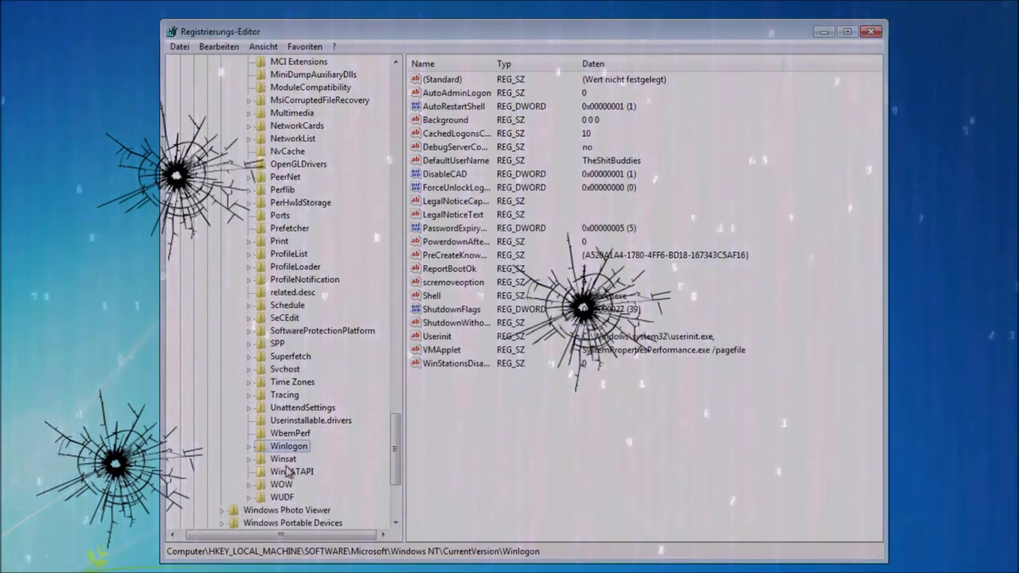
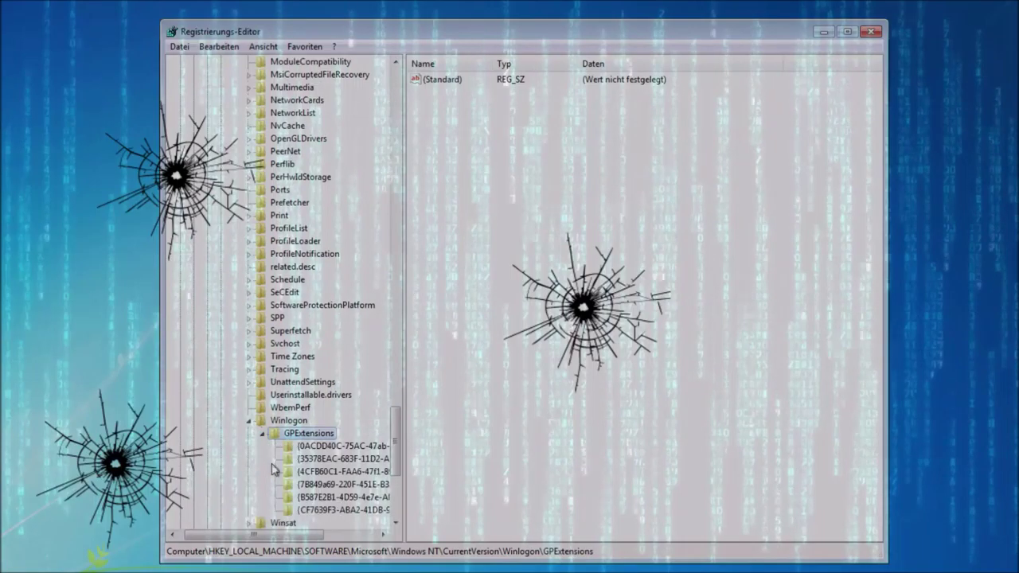
- Try to delete the {0ACDD40C-75AC-47ab-BAA0-BF6DE7E7FE63} subkey under Winlogon\GPExtensions
{"action": "left_click", "coordinate": [317, 447]}
{"action": "key", "text": "Delete"}
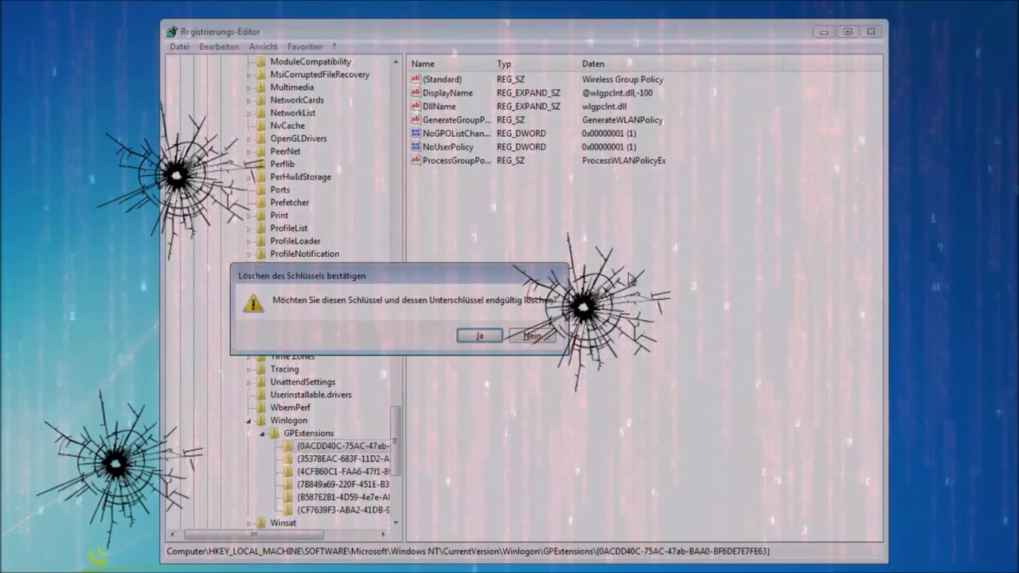
{"action": "left_click", "coordinate": [475, 341]}
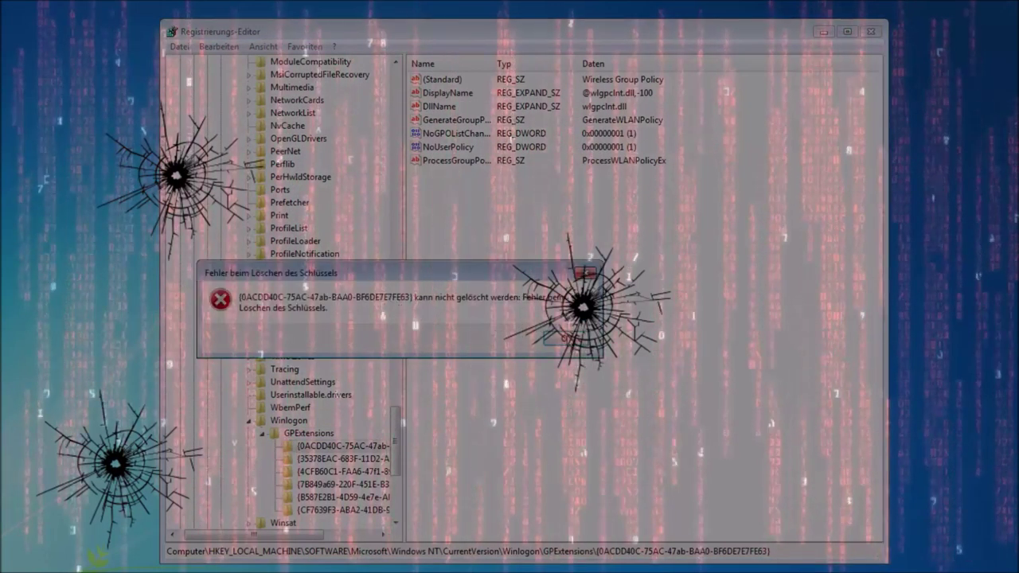
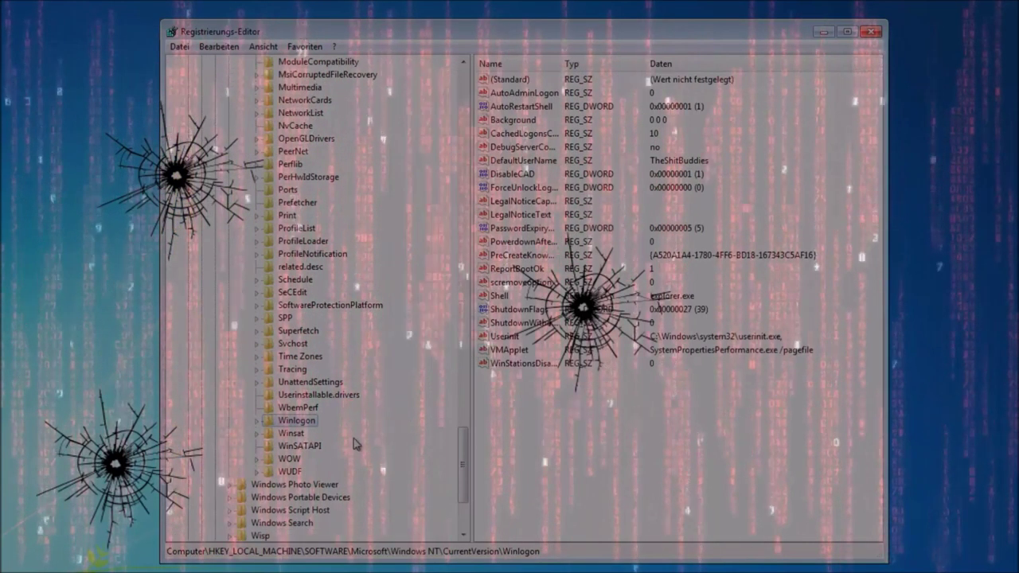
- Delete the Winsat key under Windows NT\CurrentVersion
{"action": "scroll", "coordinate": [389, 463], "scroll_direction": "down", "scroll_amount": 2}
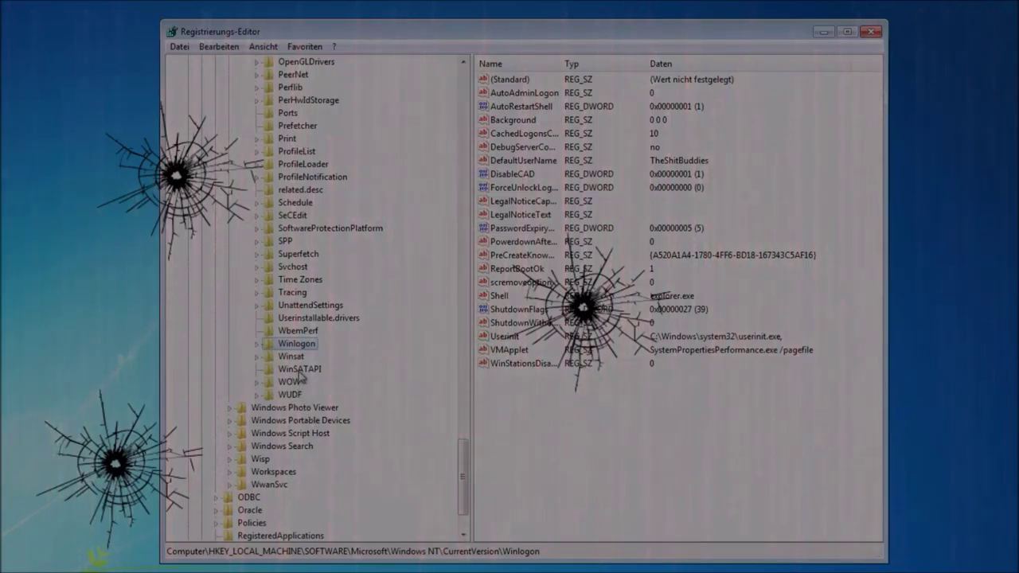
{"action": "left_click", "coordinate": [291, 356]}
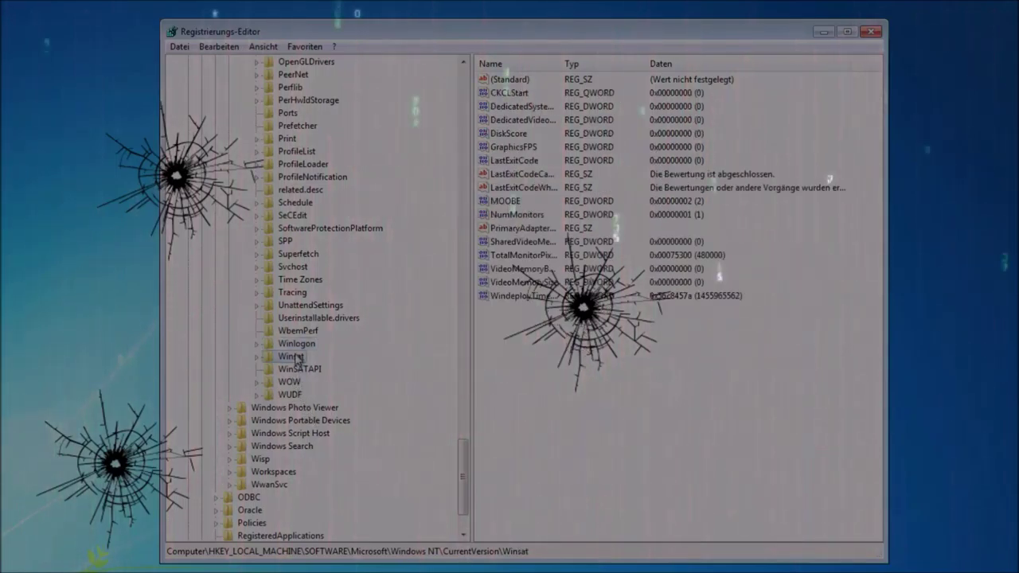
{"action": "key", "text": "Delete"}
{"action": "left_click", "coordinate": [478, 334]}
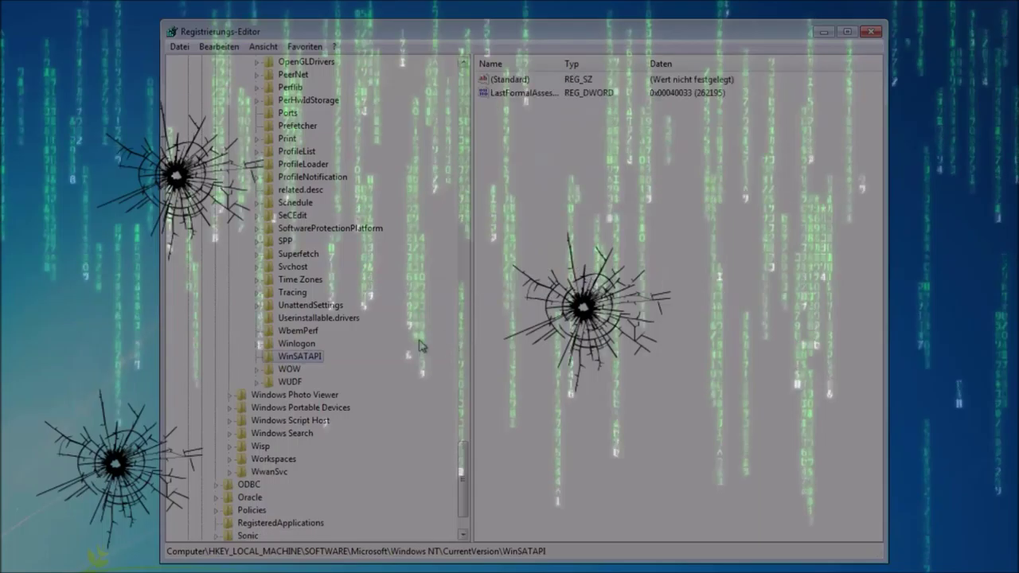
- Delete the MCI Extensions key under Windows NT\CurrentVersion
{"action": "scroll", "coordinate": [436, 346], "scroll_direction": "up", "scroll_amount": 4}
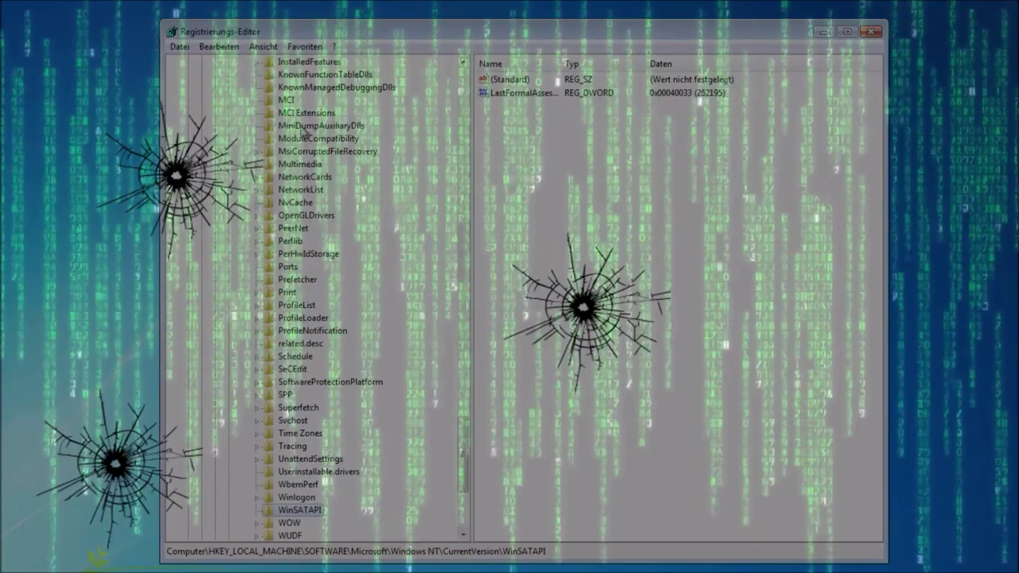
{"action": "left_click", "coordinate": [307, 112]}
{"action": "key", "text": "Delete"}
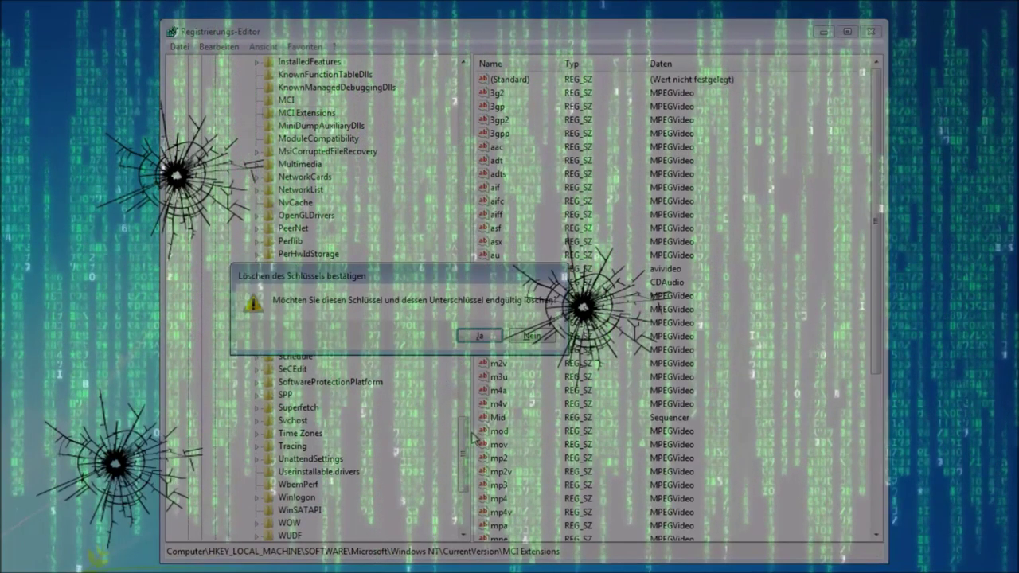
{"action": "left_click", "coordinate": [479, 335]}
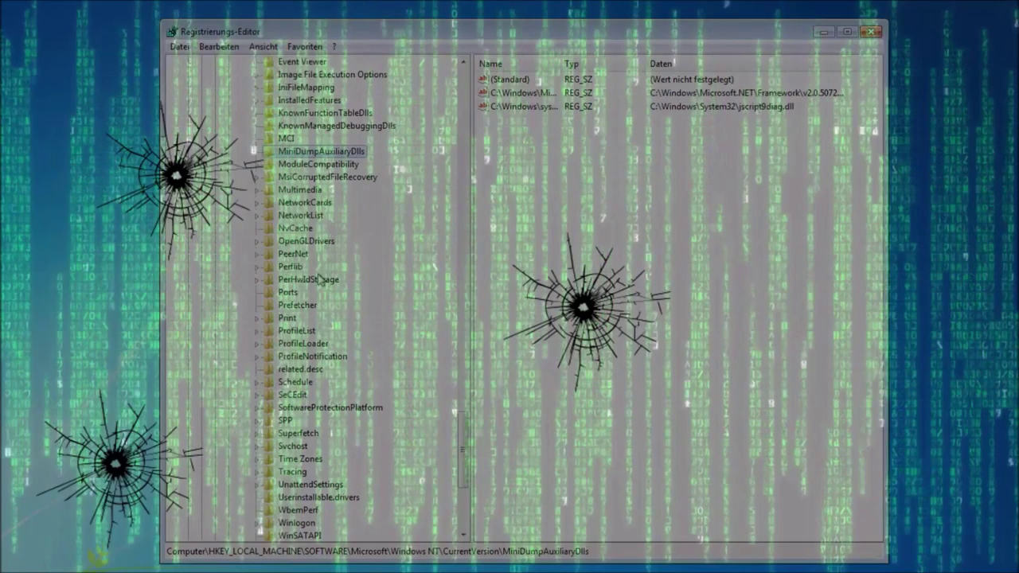
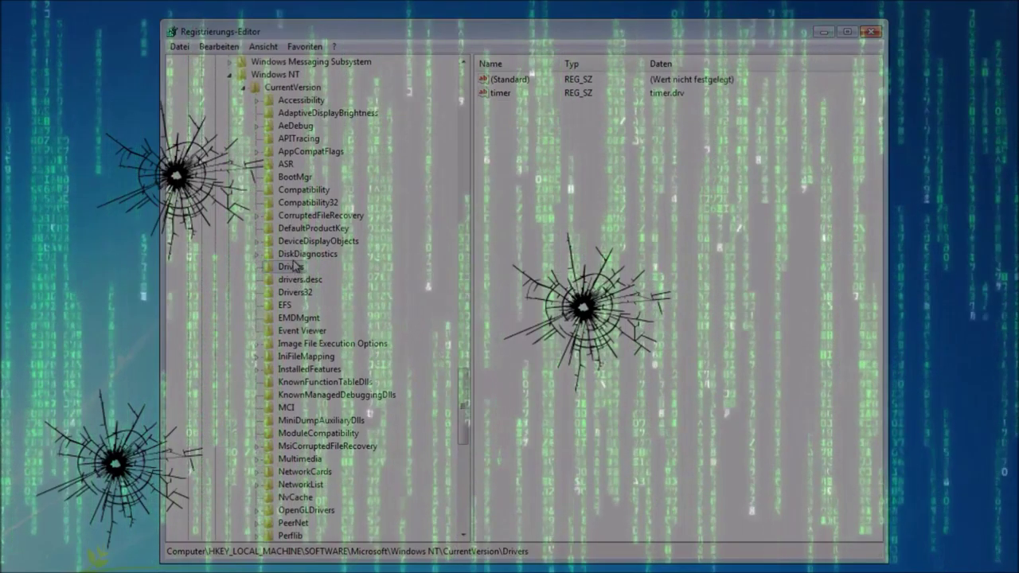
- Delete the Drivers key under Windows NT\CurrentVersion and try to delete the BootMgr key
{"action": "key", "text": "Delete"}
{"action": "left_click", "coordinate": [480, 337]}
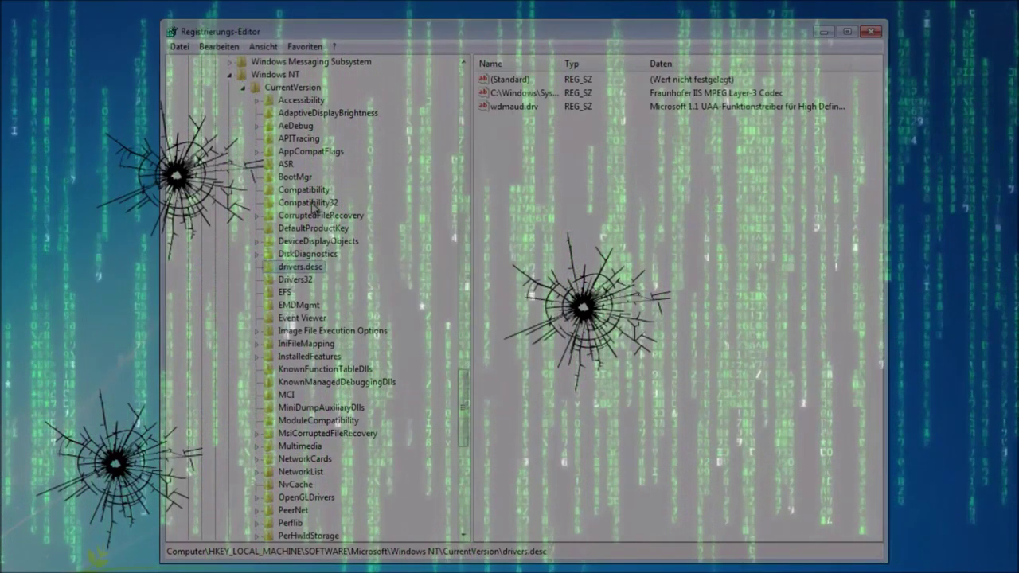
{"action": "key", "text": "Delete"}
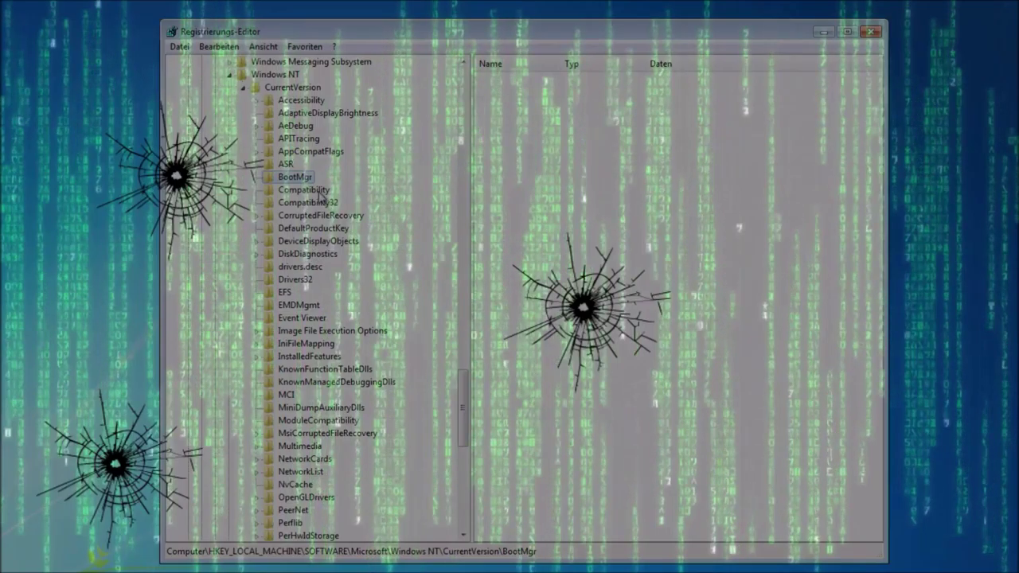
- Delete the Compatibility and Compatibility32 keys under Windows NT\CurrentVersion
{"action": "key", "text": "Delete"}
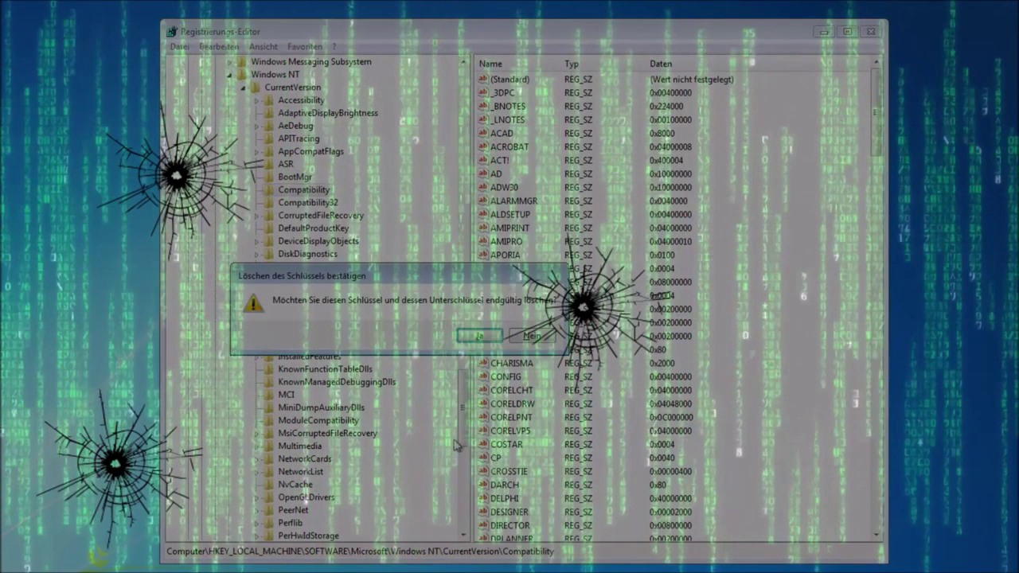
{"action": "left_click", "coordinate": [477, 336]}
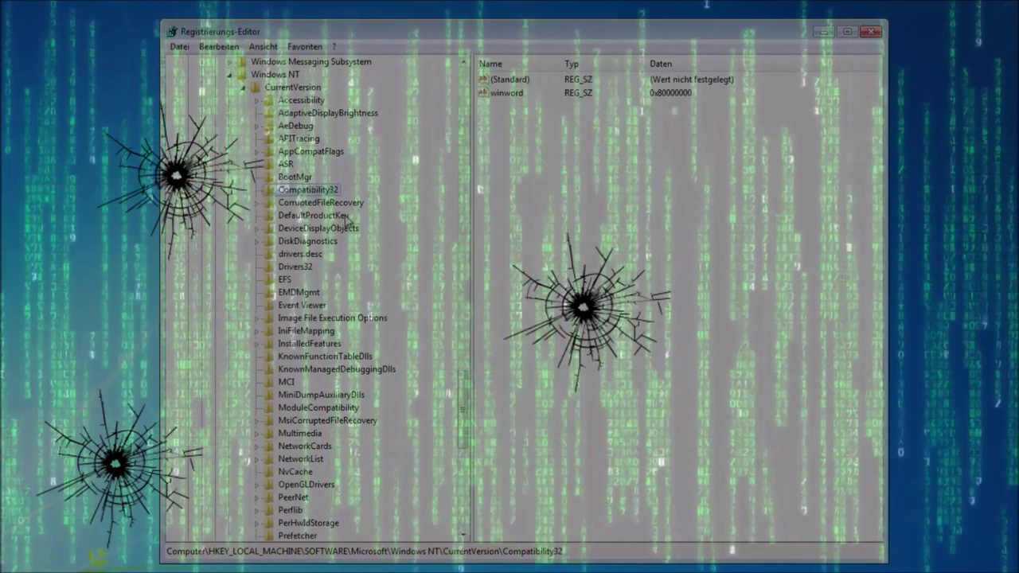
{"action": "key", "text": "Delete"}
{"action": "left_click", "coordinate": [478, 336]}
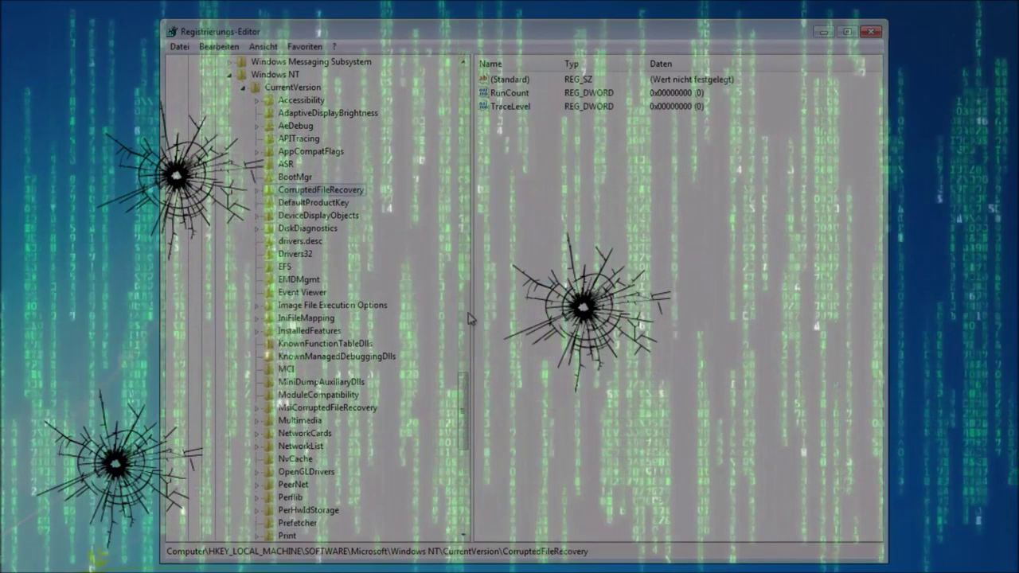
{"action": "scroll", "coordinate": [415, 279], "scroll_direction": "up", "scroll_amount": 4}
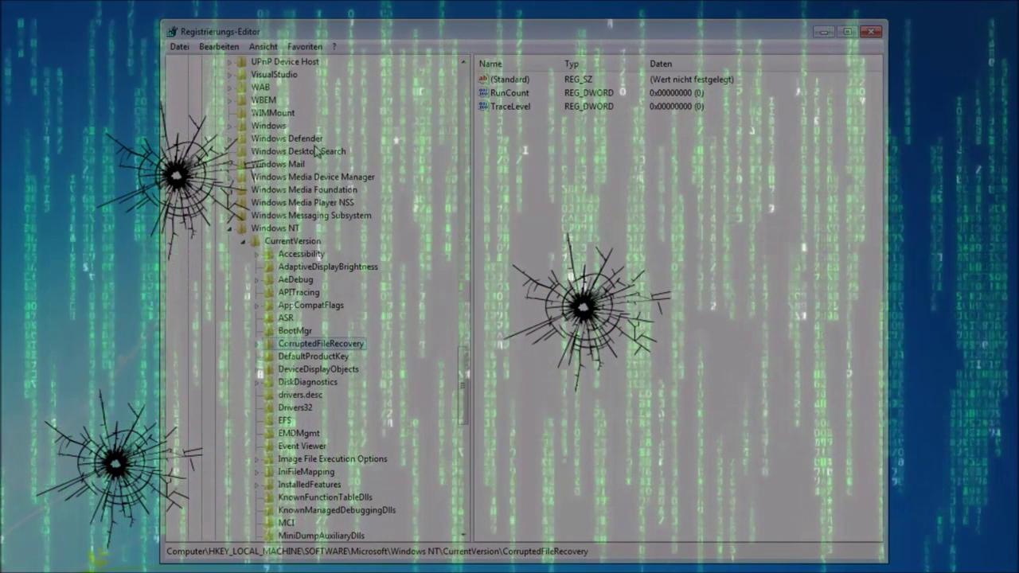
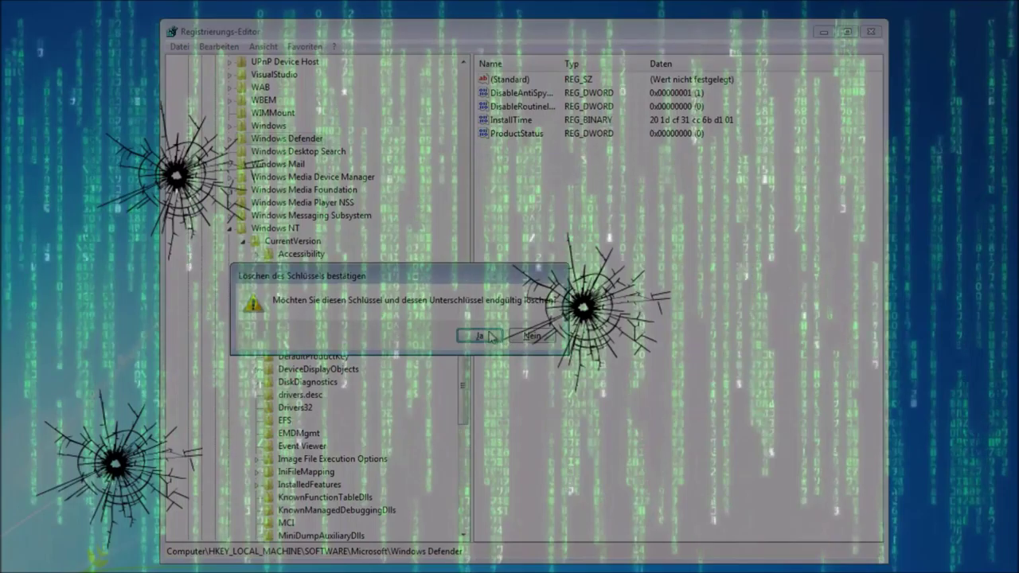
- Try to delete the Windows Defender key under Microsoft and the Accessibility key under Windows NT\CurrentVersion
{"action": "left_click", "coordinate": [481, 336]}
{"action": "left_click", "coordinate": [539, 336]}
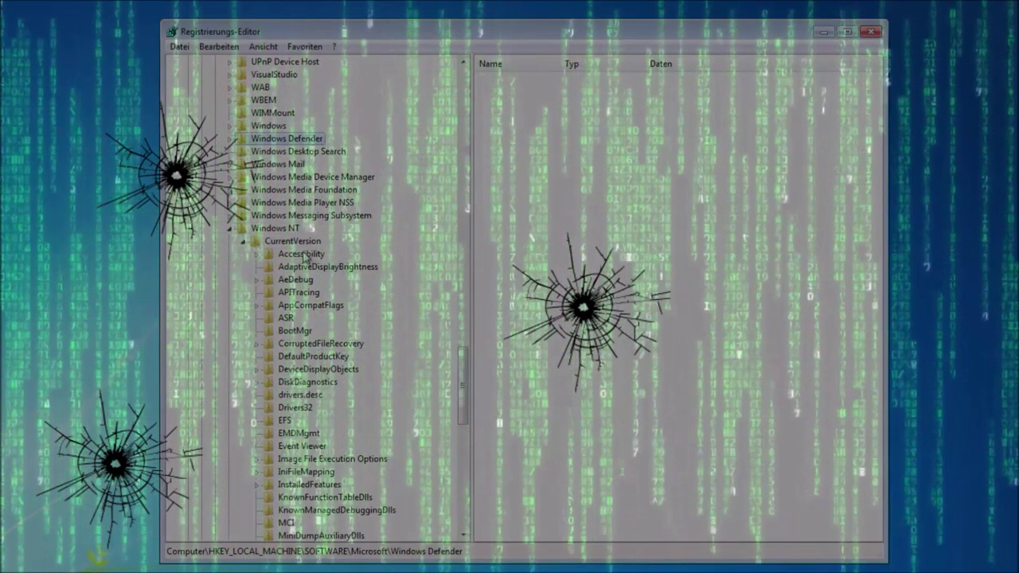
{"action": "key", "text": "Delete"}
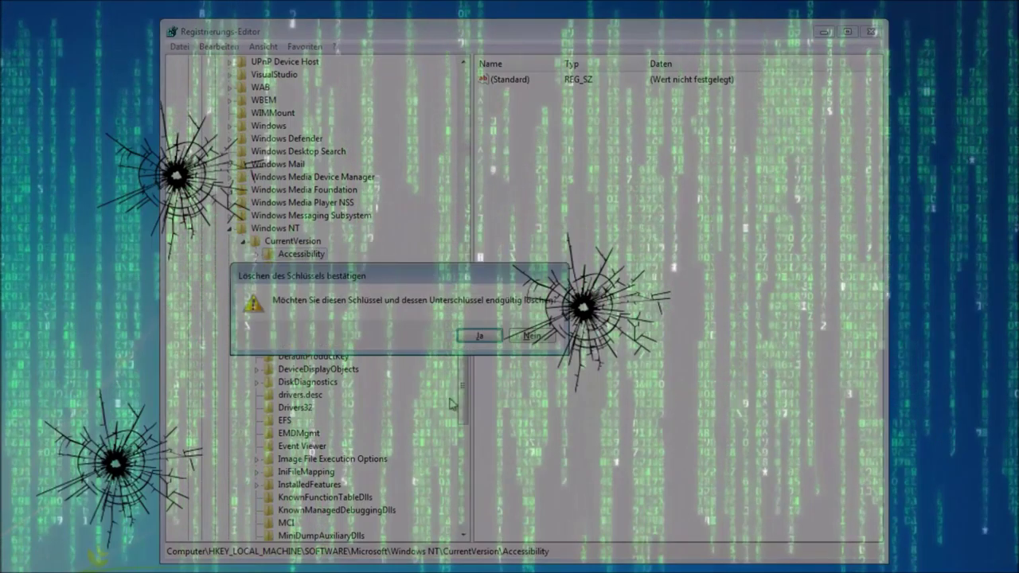
{"action": "left_click", "coordinate": [483, 341]}
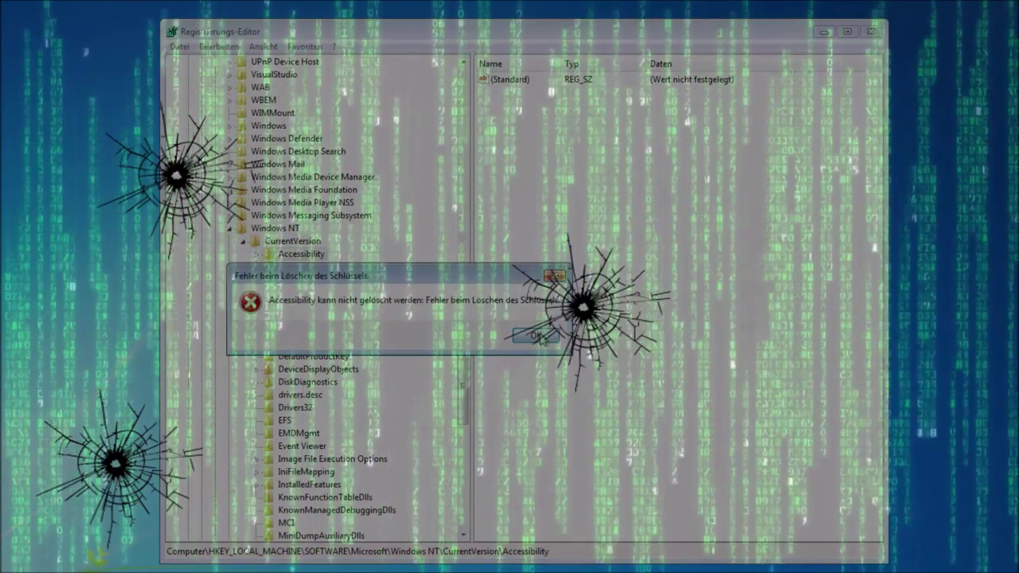
{"action": "left_click", "coordinate": [536, 336]}
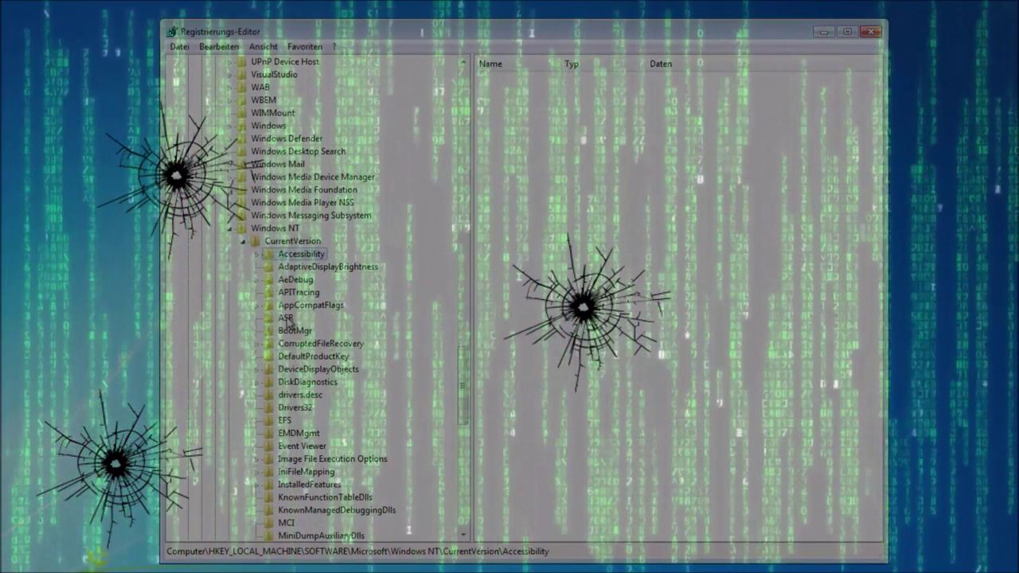
- Delete the ASR and WUDF keys under Windows NT\CurrentVersion
{"action": "key", "text": "Delete"}
{"action": "left_click", "coordinate": [482, 340]}
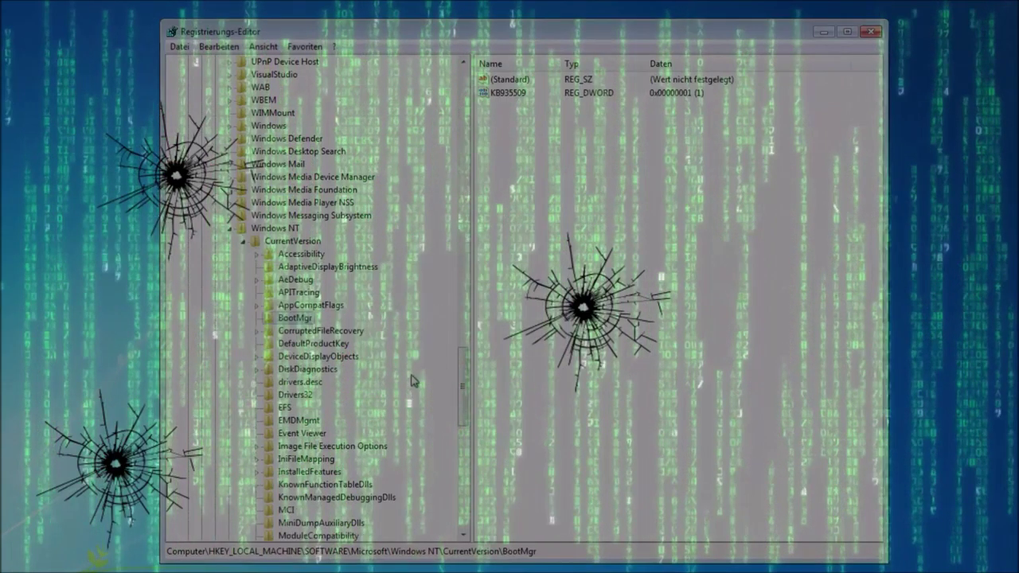
{"action": "left_click_drag", "start_coordinate": [468, 376], "coordinate": [465, 472]}
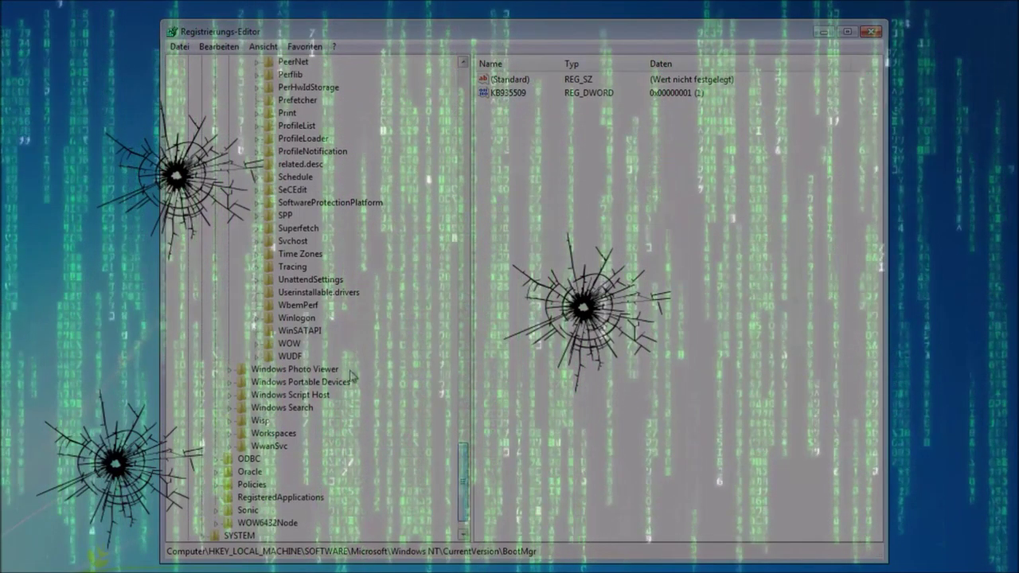
{"action": "key", "text": "Delete"}
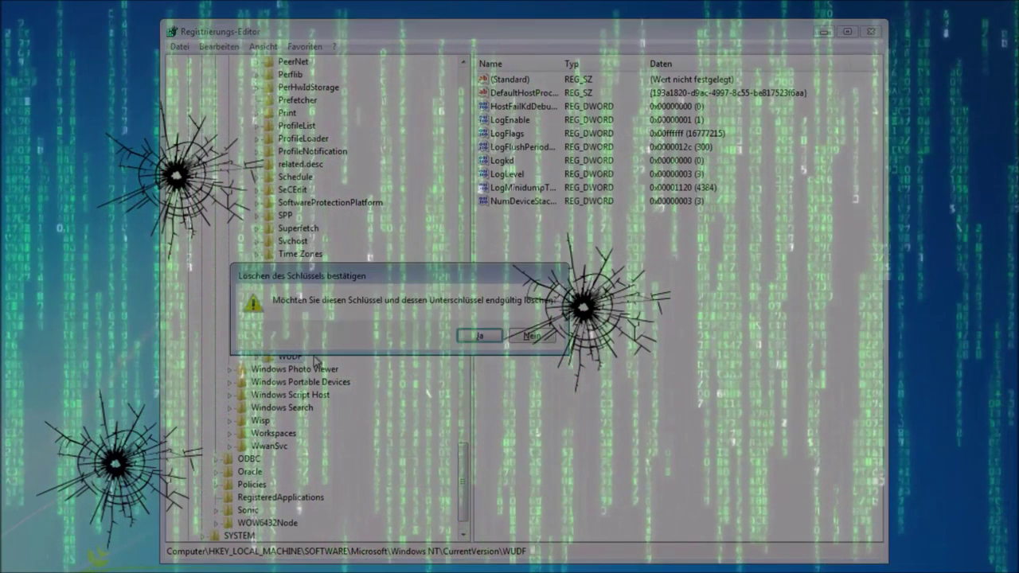
{"action": "left_click", "coordinate": [478, 337]}
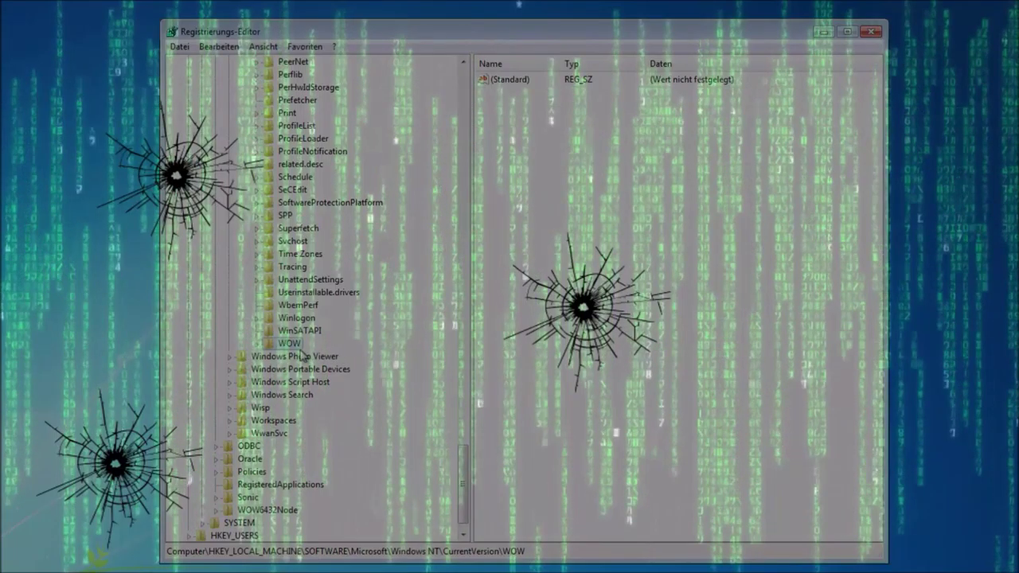
- Delete the boot, SetupPrograms and standard subkeys of the WOW key under Windows NT\CurrentVersion
{"action": "left_click", "coordinate": [256, 344]}
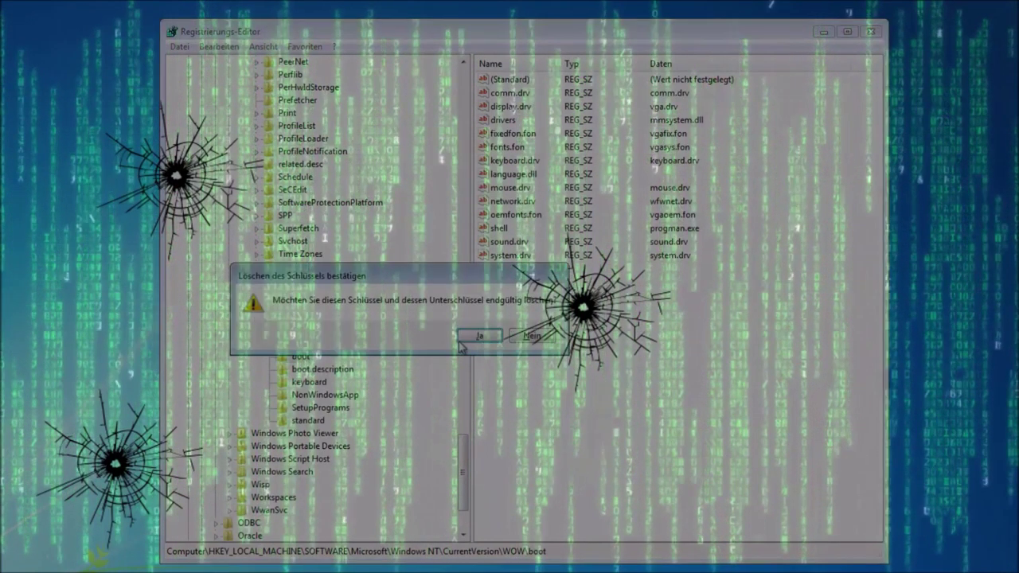
{"action": "left_click", "coordinate": [461, 340]}
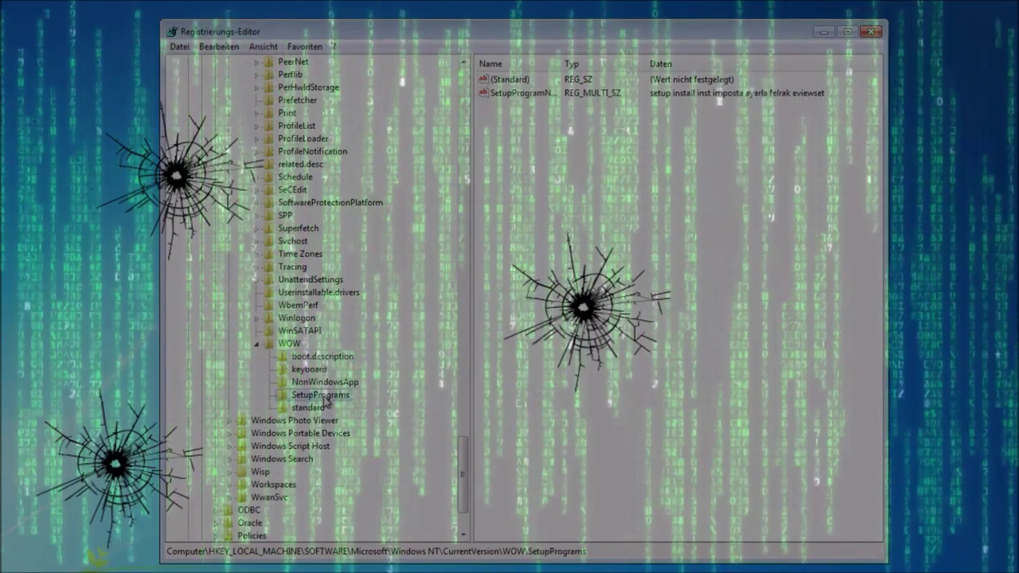
{"action": "key", "text": "Delete"}
{"action": "left_click", "coordinate": [498, 333]}
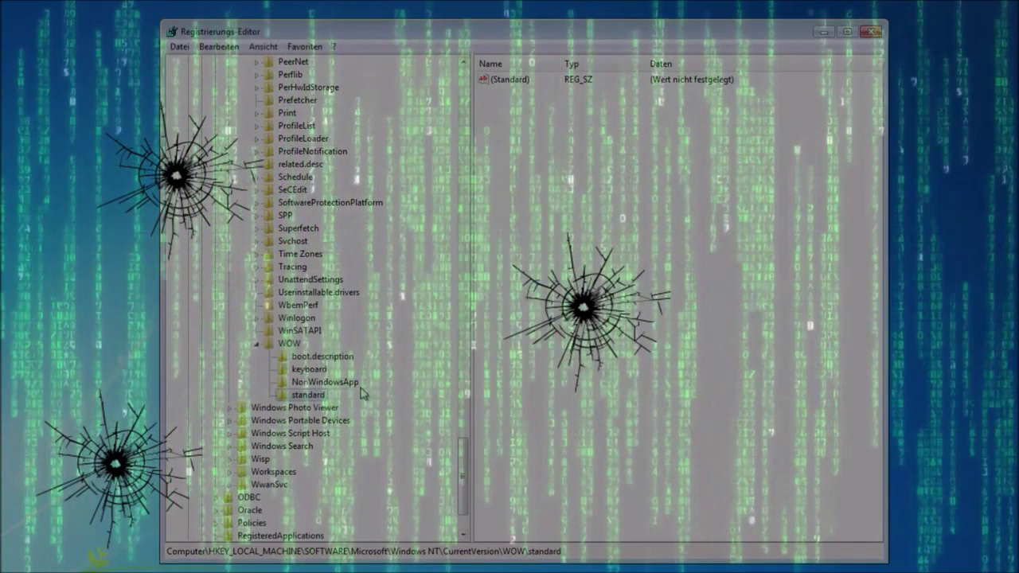
{"action": "key", "text": "Delete"}
{"action": "left_click", "coordinate": [479, 335]}
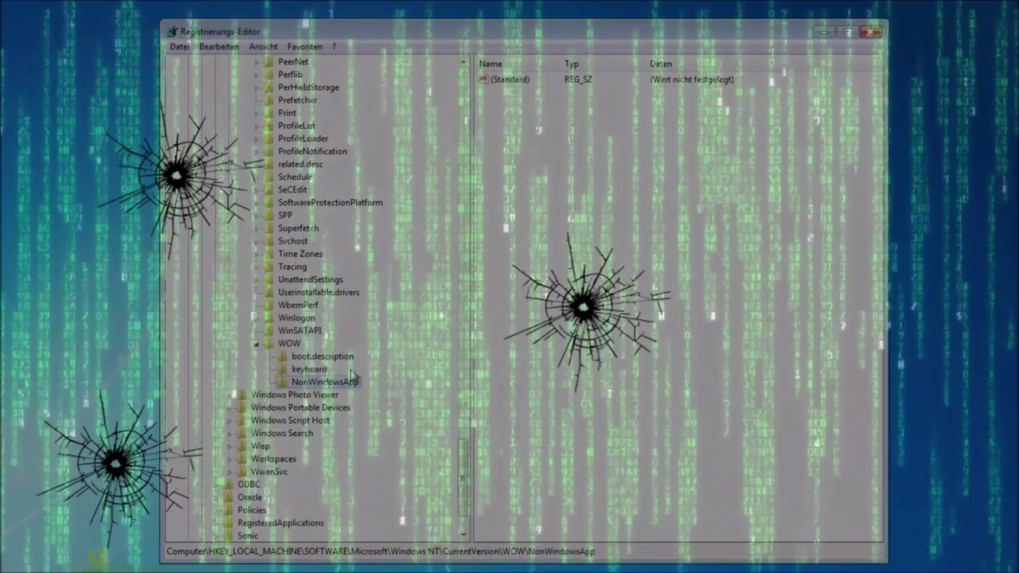
- Delete the NonWindowsApp, keyboard and boot.description subkeys of WOW and the WOW key itself
{"action": "left_click", "coordinate": [510, 337]}
{"action": "key", "text": "Delete"}
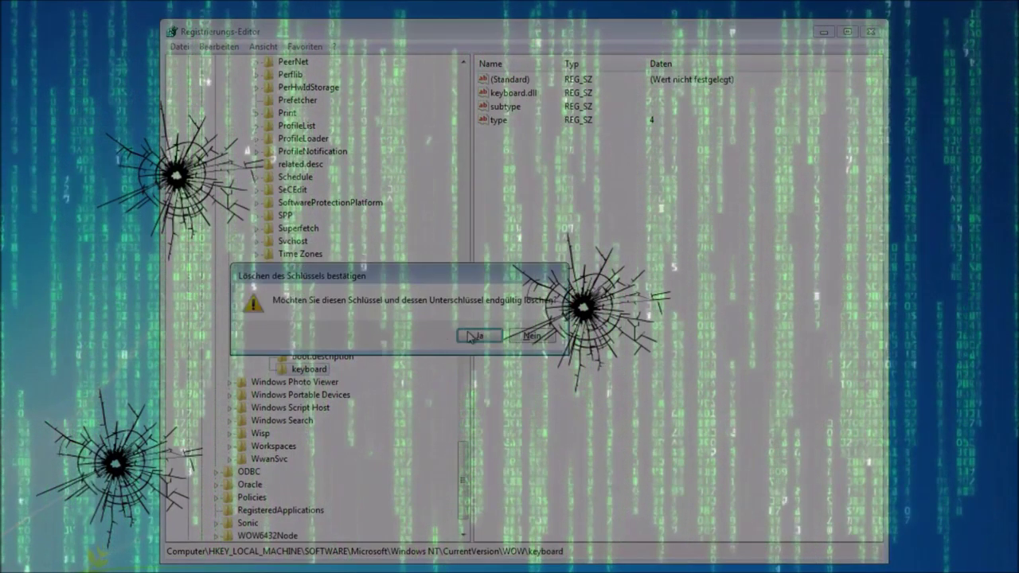
{"action": "left_click", "coordinate": [478, 335]}
{"action": "key", "text": "Delete"}
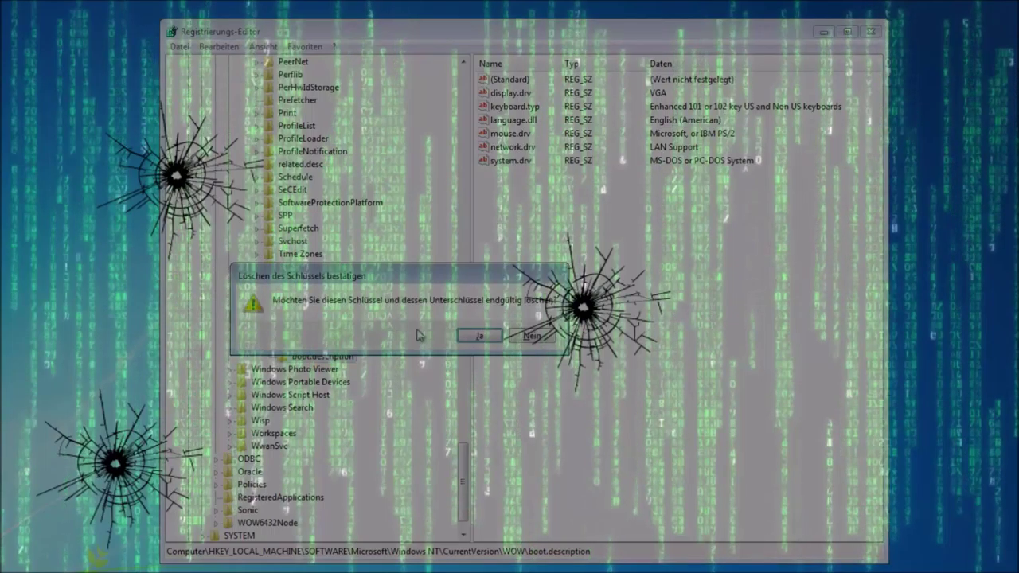
{"action": "left_click", "coordinate": [478, 335]}
{"action": "key", "text": "Delete"}
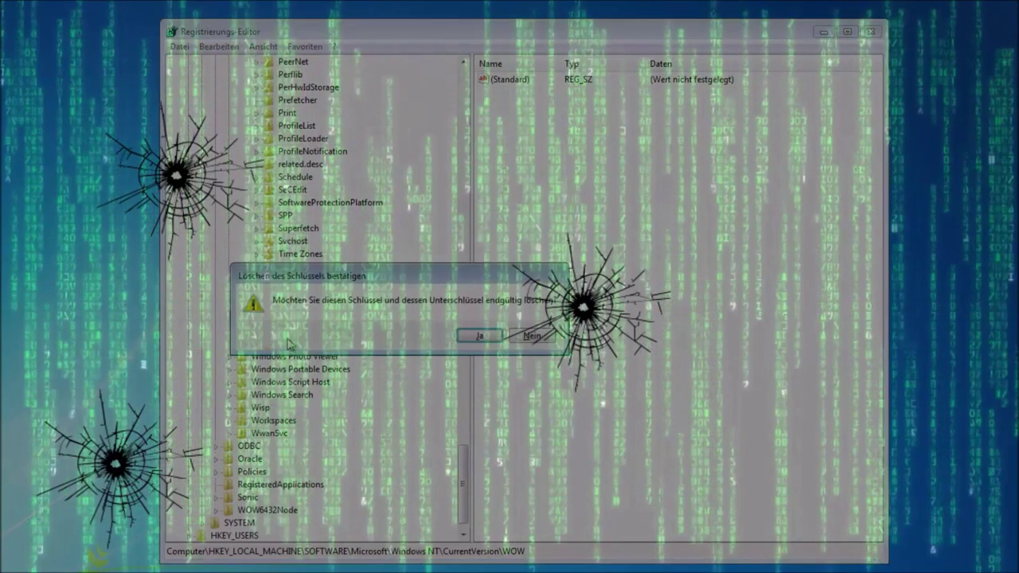
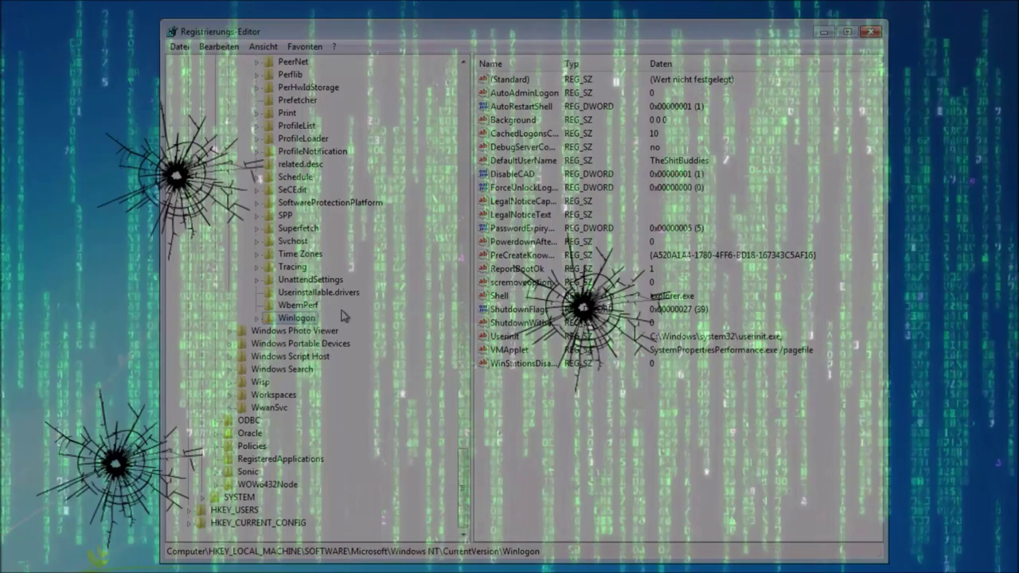
- Delete the related.desc key under Windows NT\CurrentVersion
{"action": "scroll", "coordinate": [261, 398], "scroll_direction": "up", "scroll_amount": 4}
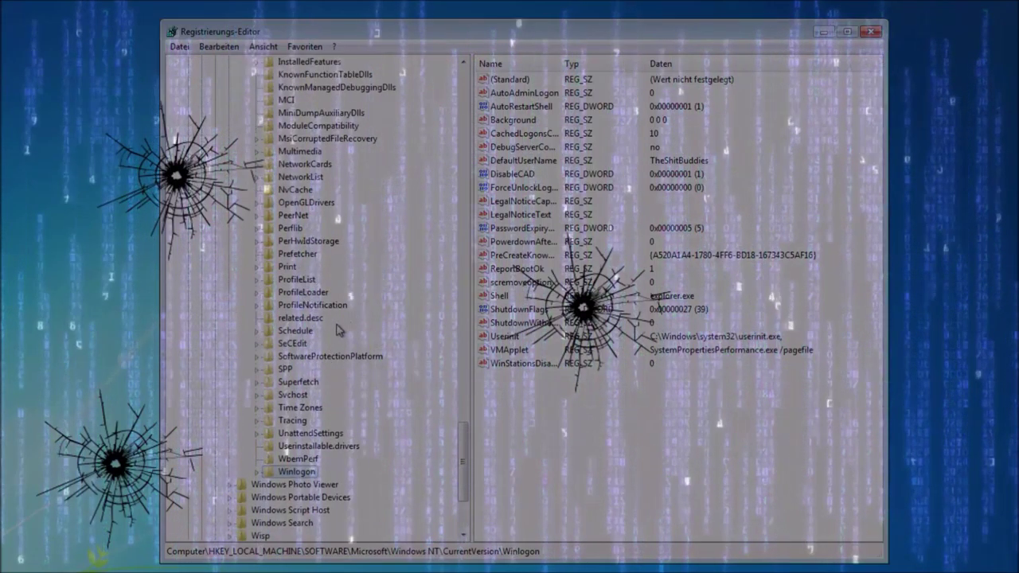
{"action": "left_click", "coordinate": [301, 318]}
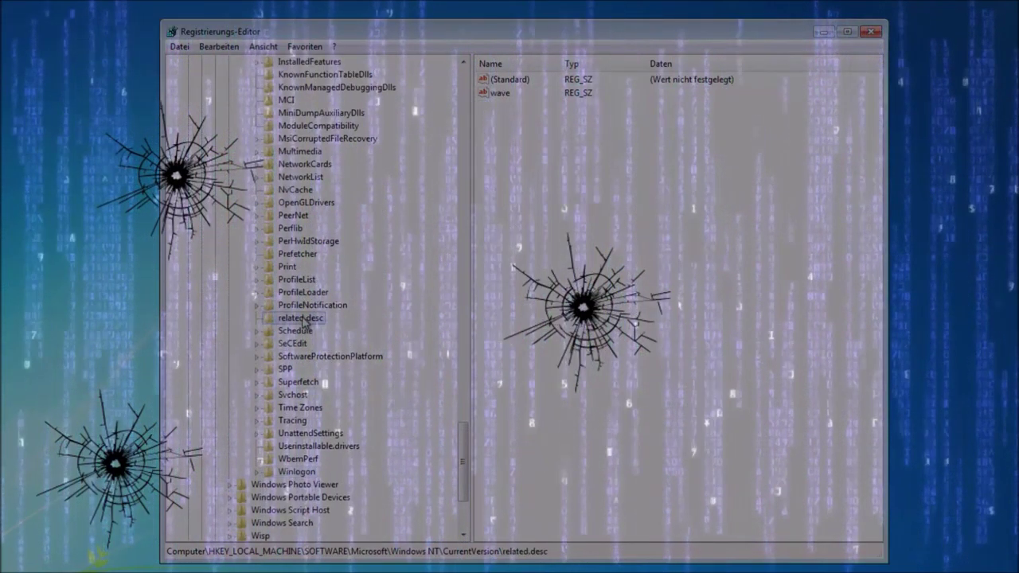
{"action": "key", "text": "Delete"}
{"action": "left_click", "coordinate": [482, 338]}
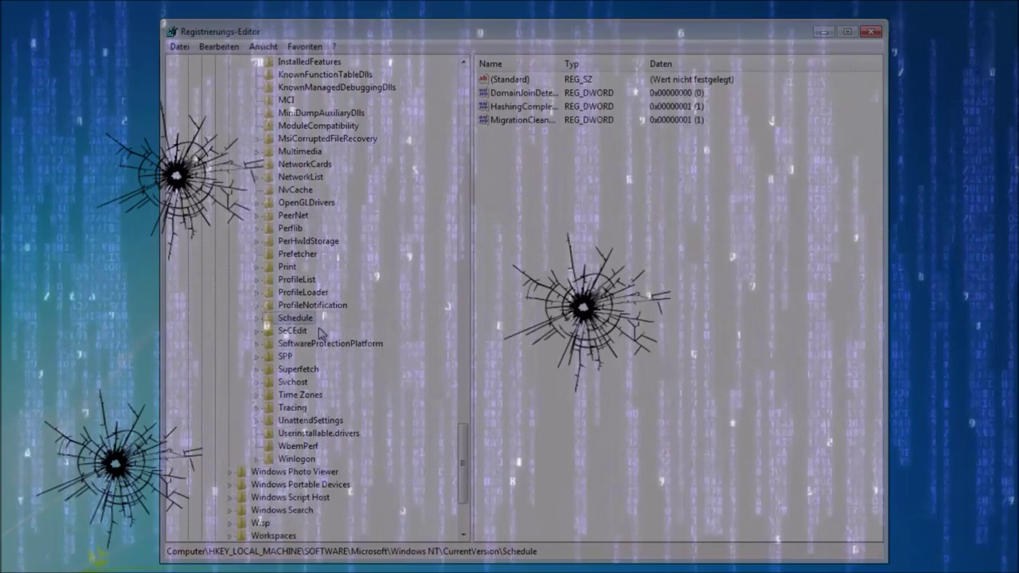
- Try to delete the Schedule key under Windows NT\CurrentVersion
{"action": "key", "text": "Delete"}
{"action": "left_click", "coordinate": [480, 335]}
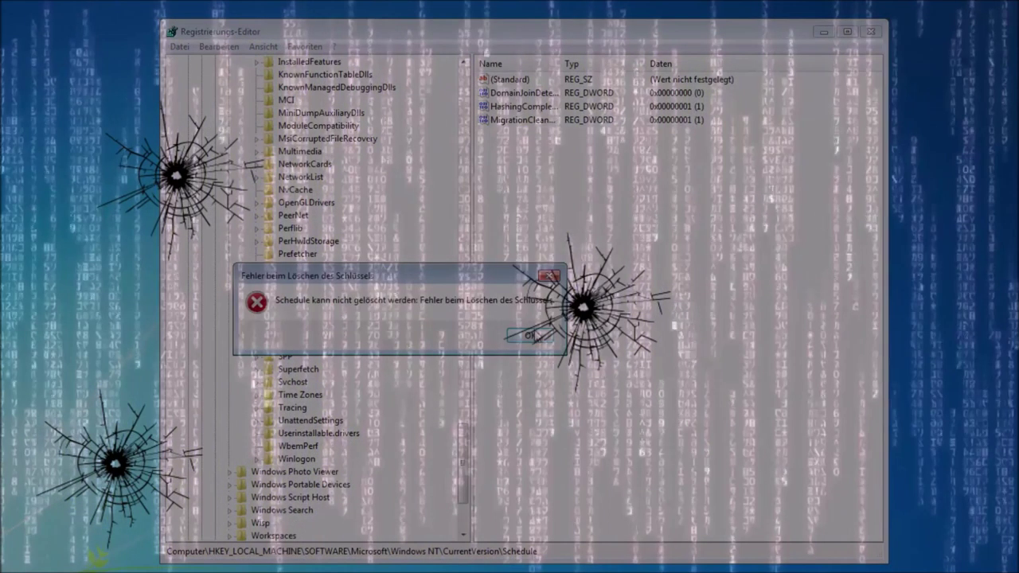
{"action": "left_click", "coordinate": [532, 335]}
- Look through the SOFTWARE branch for further keys, examining the subkeys of Microsoft\VisualStudio and Sonic
{"action": "scroll", "coordinate": [378, 246], "scroll_direction": "up", "scroll_amount": 10}
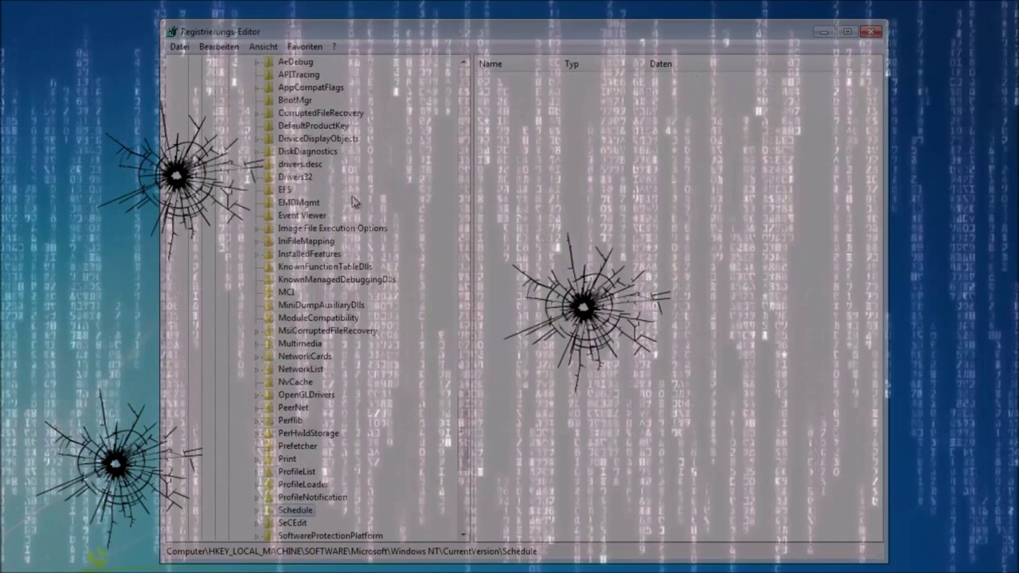
{"action": "scroll", "coordinate": [326, 205], "scroll_direction": "up", "scroll_amount": 3}
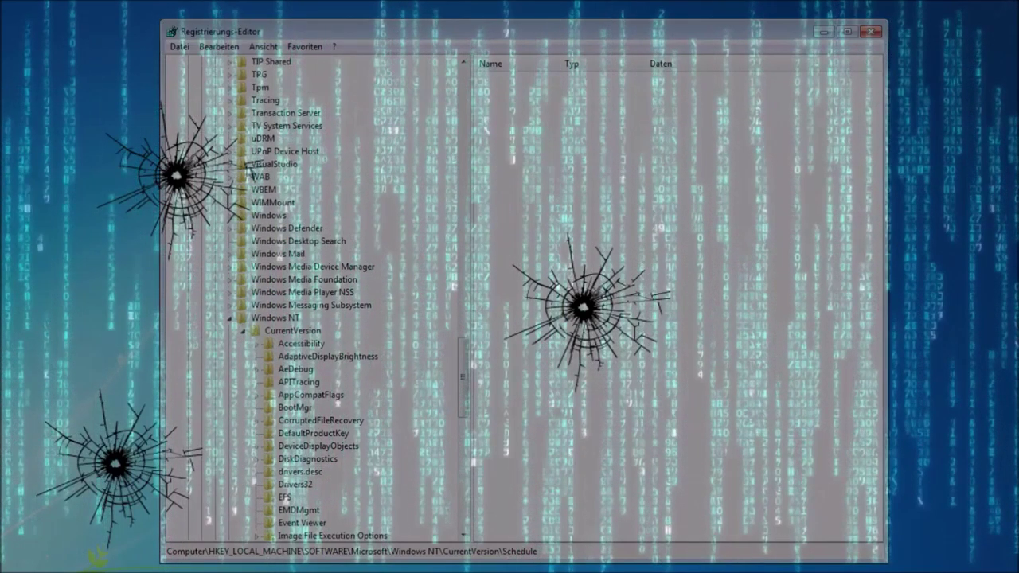
{"action": "left_click", "coordinate": [232, 164]}
{"action": "left_click", "coordinate": [230, 164]}
{"action": "scroll", "coordinate": [338, 366], "scroll_direction": "down", "scroll_amount": 2}
{"action": "scroll", "coordinate": [338, 366], "scroll_direction": "down", "scroll_amount": 13}
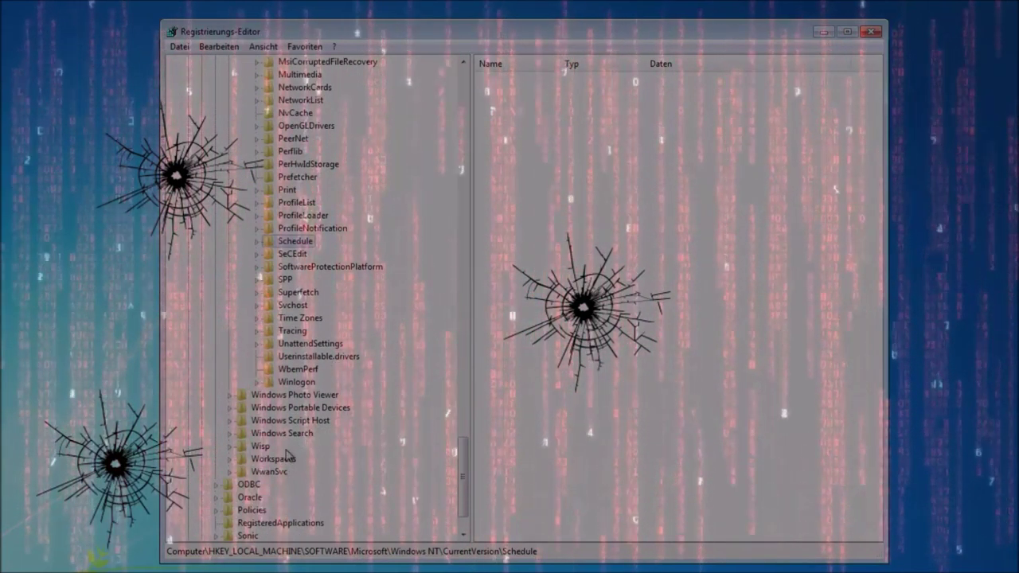
{"action": "scroll", "coordinate": [263, 433], "scroll_direction": "down", "scroll_amount": 2}
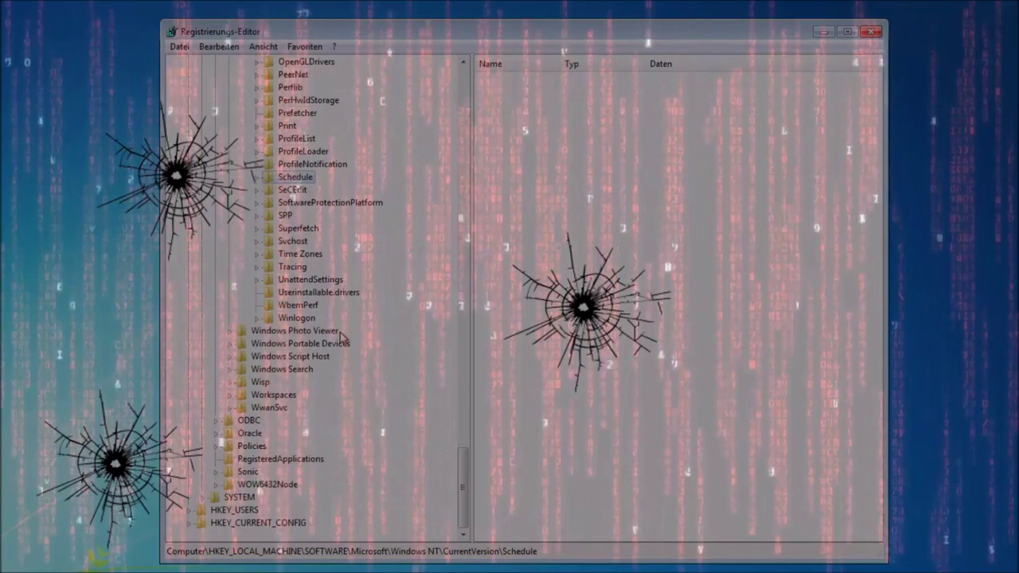
{"action": "left_click", "coordinate": [217, 472]}
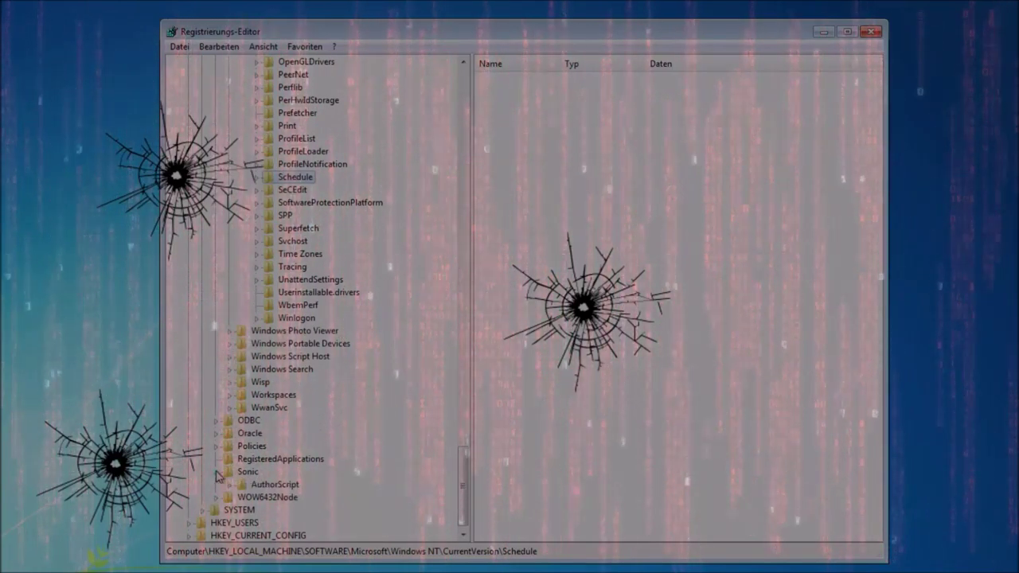
{"action": "left_click", "coordinate": [216, 472]}
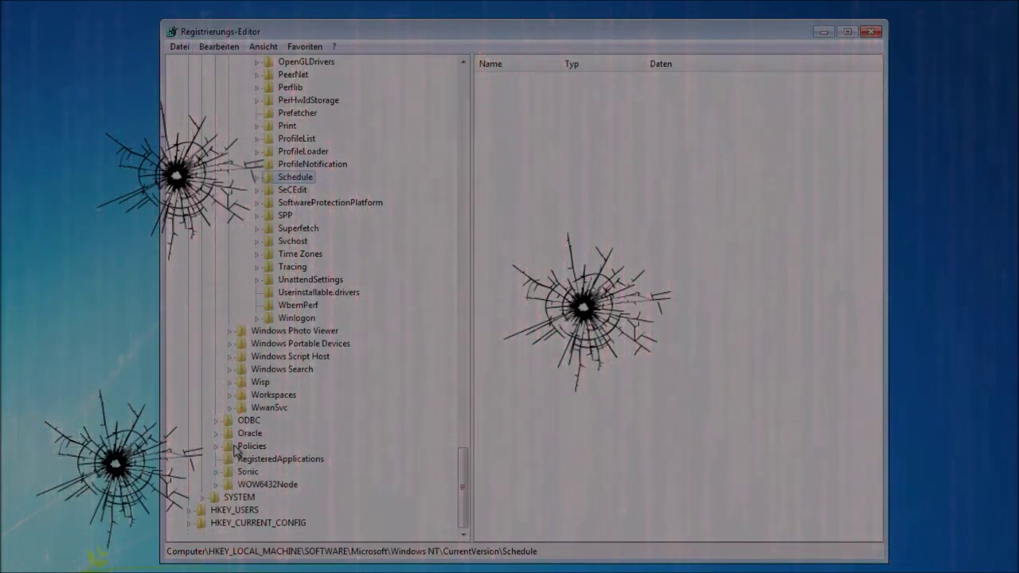
- Delete the WindowsUpdateClient-UI subkey of InstalledFeatures under Windows NT\CurrentVersion
{"action": "scroll", "coordinate": [306, 338], "scroll_direction": "up", "scroll_amount": 9}
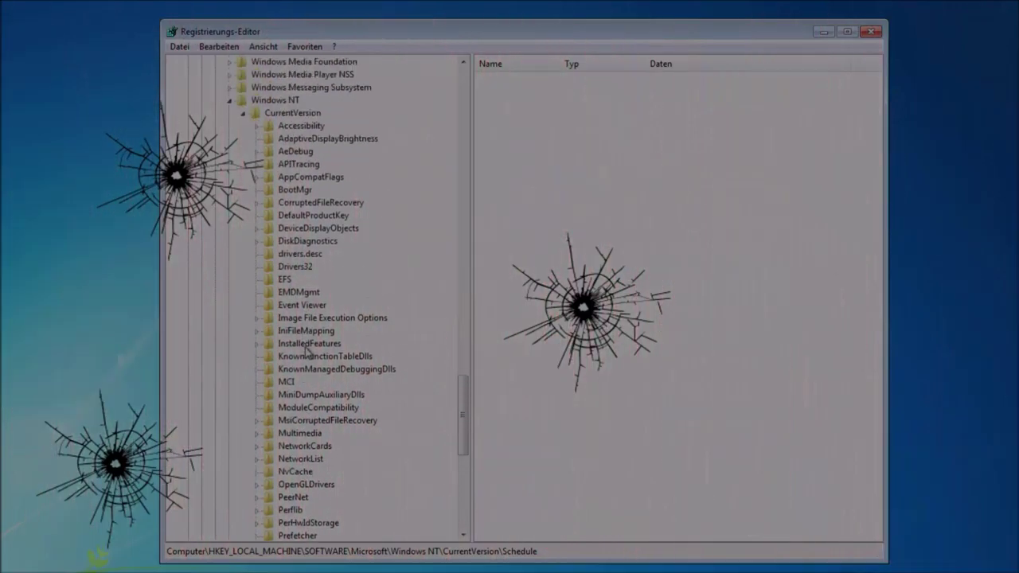
{"action": "left_click", "coordinate": [256, 343]}
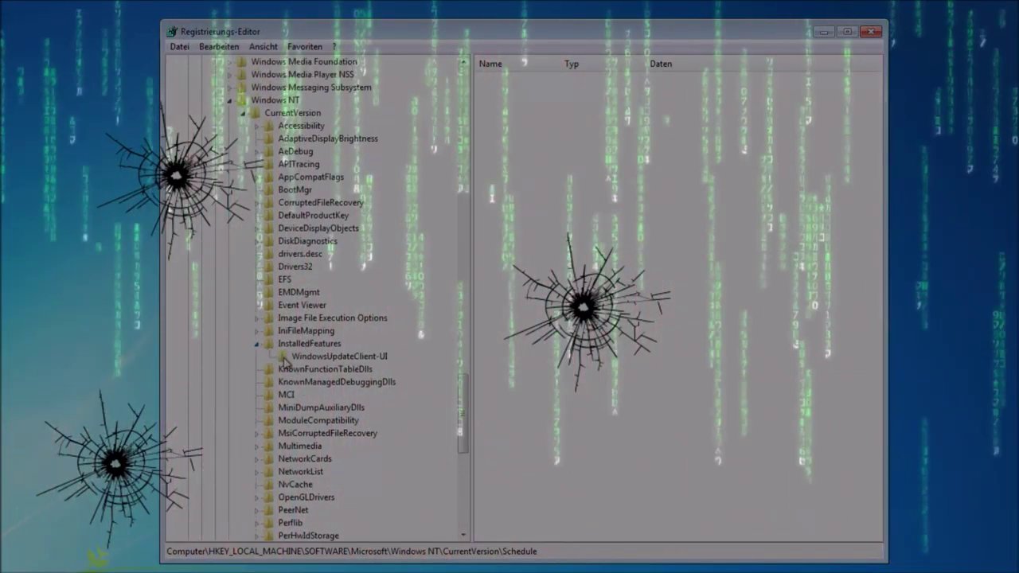
{"action": "left_click", "coordinate": [318, 356]}
{"action": "key", "text": "Delete"}
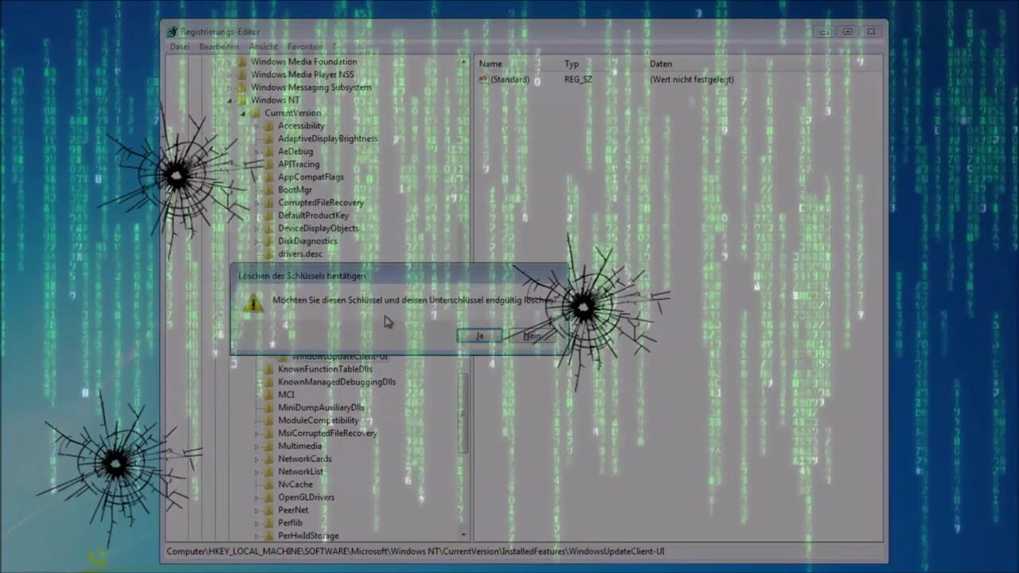
{"action": "left_click", "coordinate": [475, 336]}
{"action": "key", "text": "Return"}
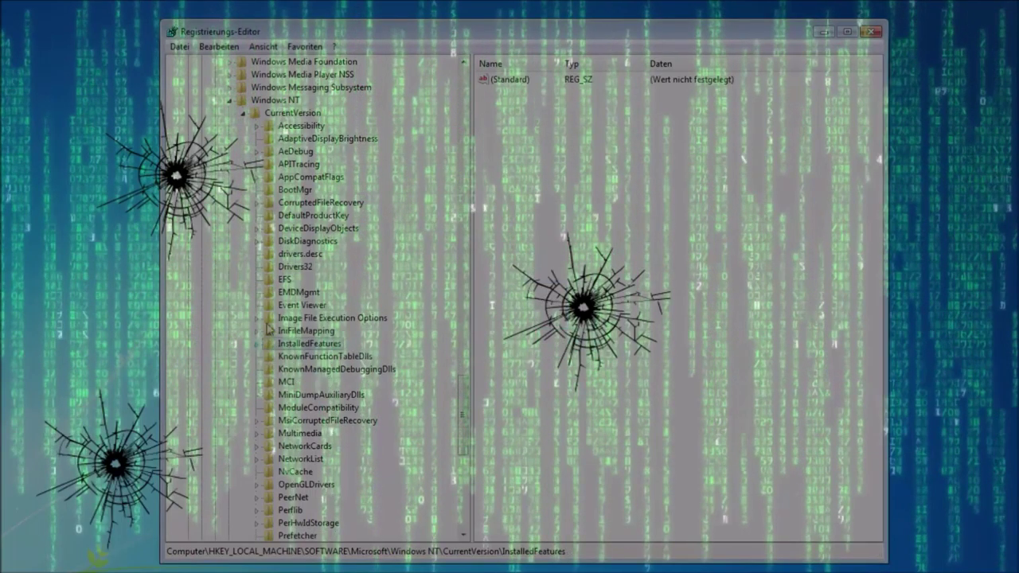
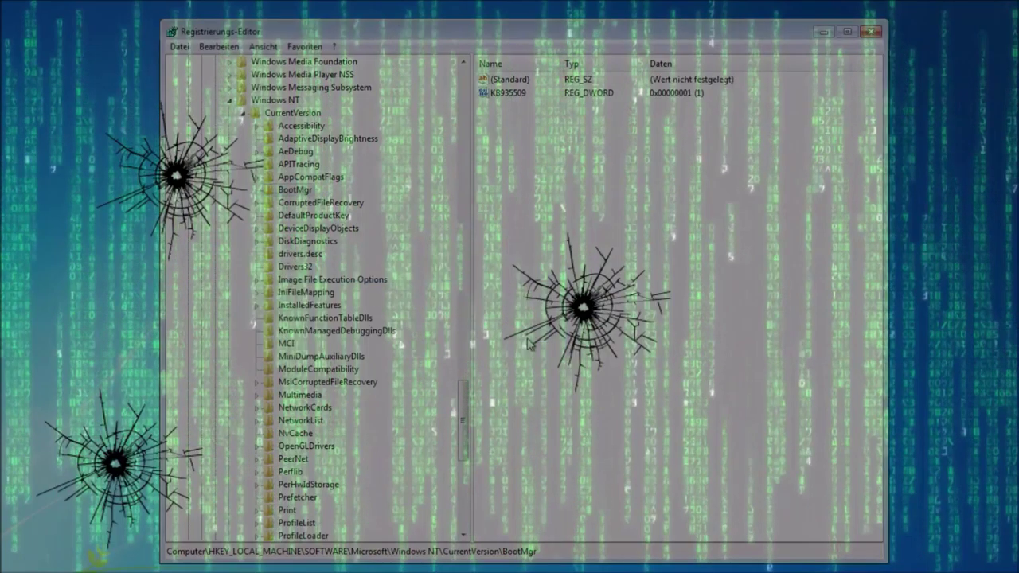
- Delete the SafeImports subkey of VisualStudio\8.0\MSBuild under SOFTWARE\Microsoft
{"action": "scroll", "coordinate": [438, 248], "scroll_direction": "up", "scroll_amount": 20}
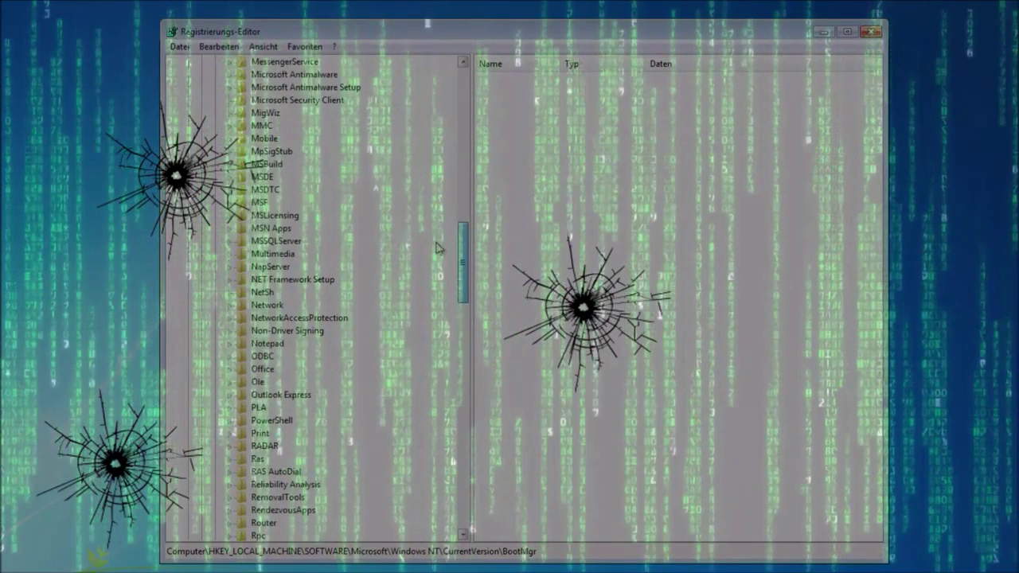
{"action": "scroll", "coordinate": [438, 263], "scroll_direction": "down", "scroll_amount": 12}
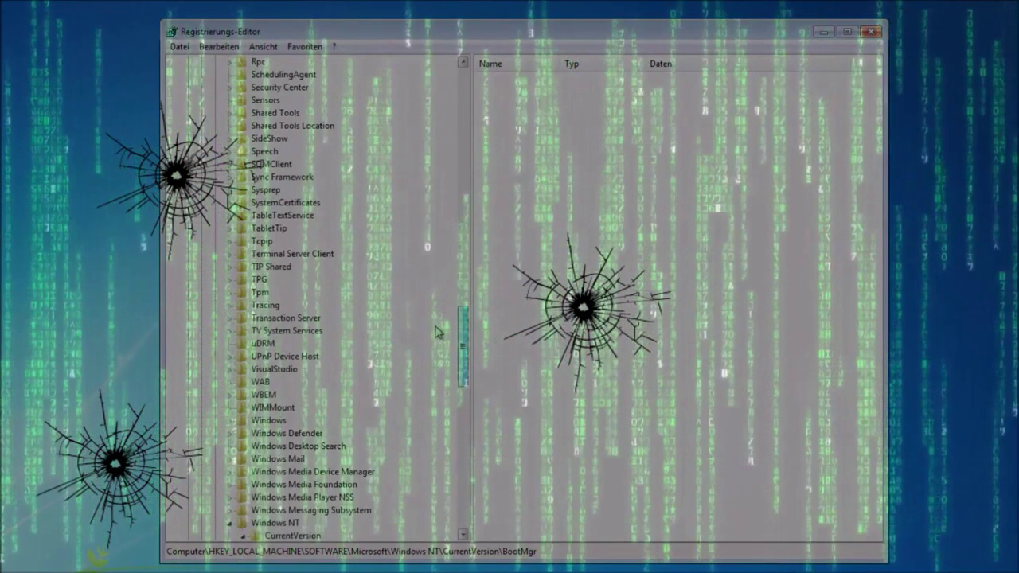
{"action": "left_click", "coordinate": [229, 369]}
{"action": "left_click", "coordinate": [242, 382]}
{"action": "double_click", "coordinate": [294, 395]}
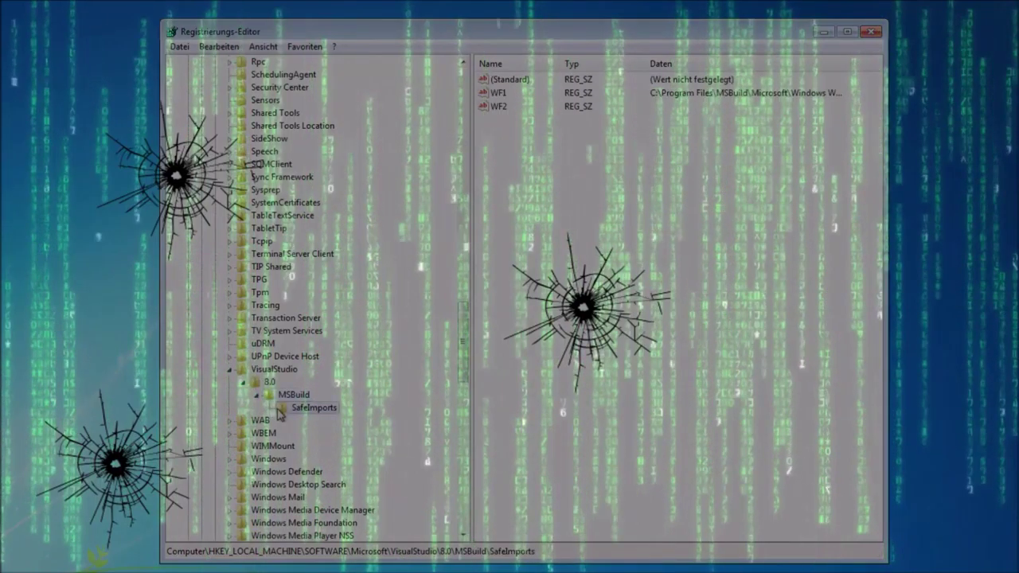
{"action": "left_click", "coordinate": [295, 407]}
{"action": "key", "text": "Delete"}
{"action": "left_click", "coordinate": [485, 341]}
- Try to delete the Feeds key under SOFTWARE\Microsoft
{"action": "left_click", "coordinate": [262, 112]}
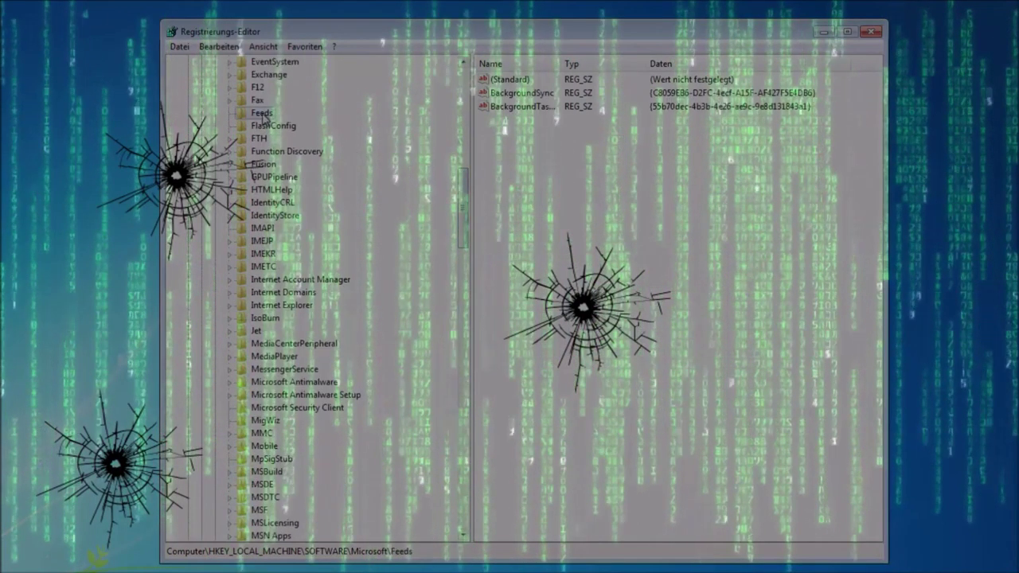
{"action": "key", "text": "Delete"}
{"action": "left_click", "coordinate": [467, 334]}
{"action": "key", "text": "Return"}
- Delete the Audio, Games and Capture subkeys of Multimedia\SystemProfile\Tasks under Windows NT\CurrentVersion
{"action": "left_click", "coordinate": [262, 432]}
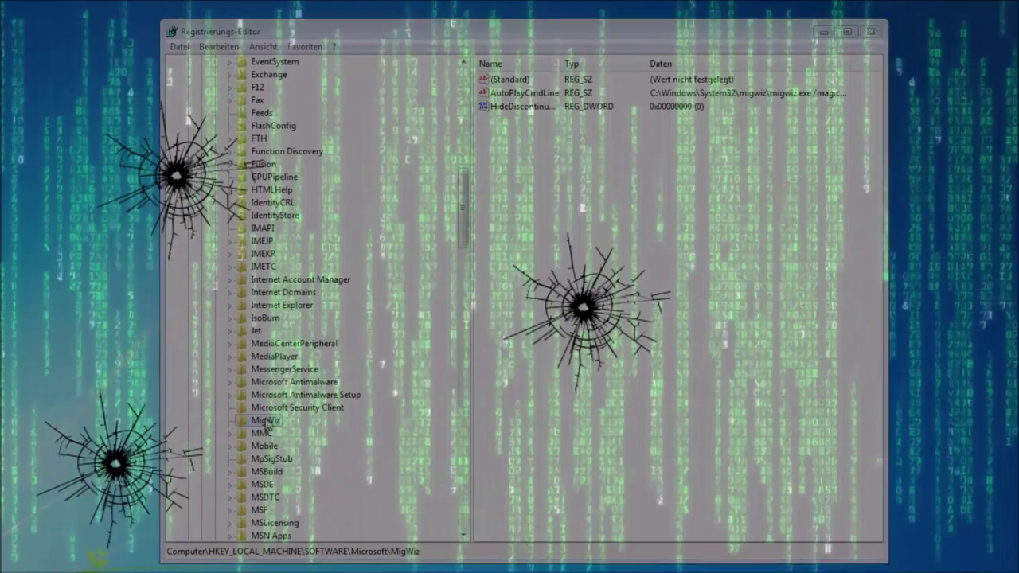
{"action": "left_click_drag", "start_coordinate": [464, 239], "coordinate": [460, 442]}
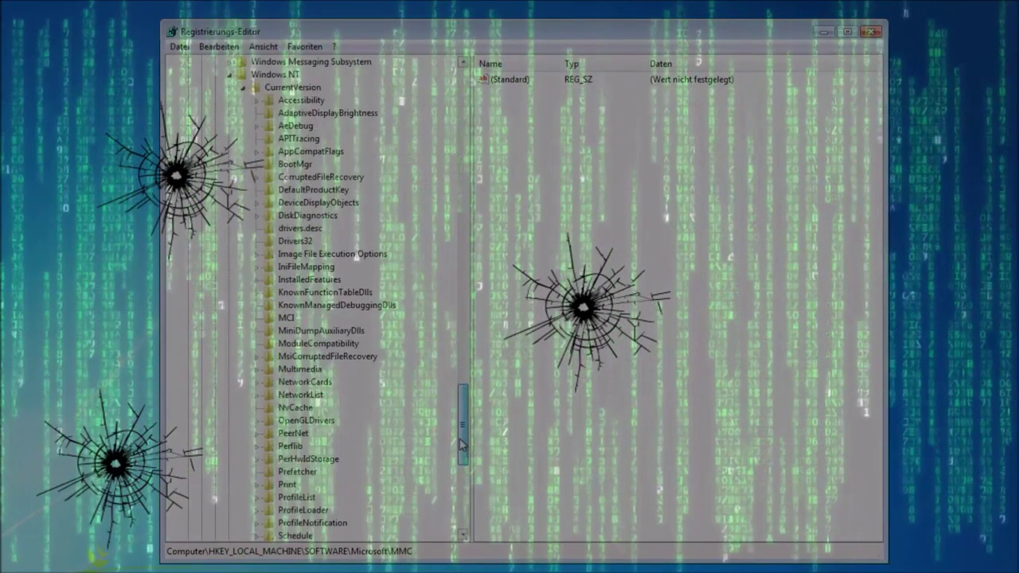
{"action": "left_click", "coordinate": [328, 406]}
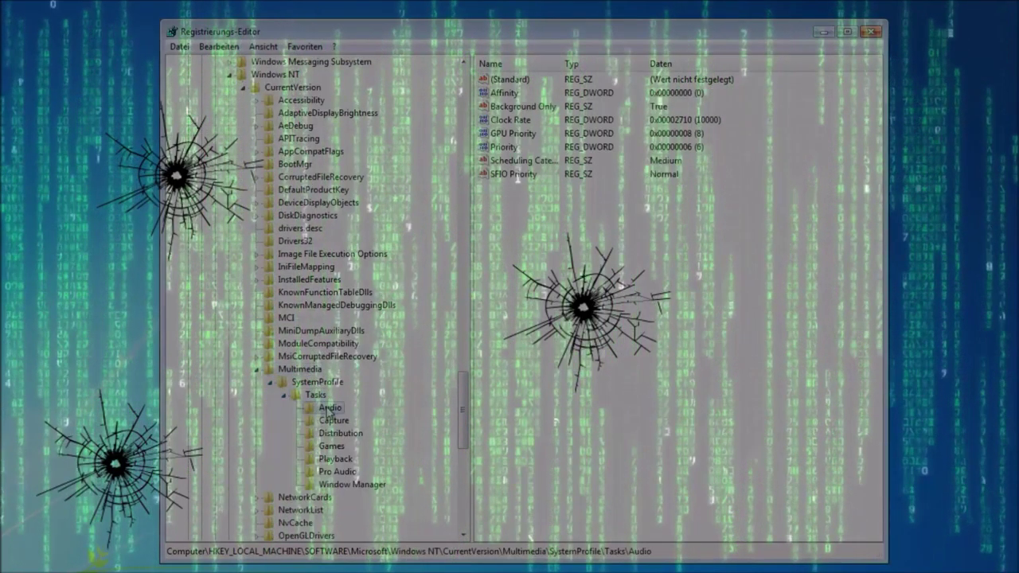
{"action": "key", "text": "Delete"}
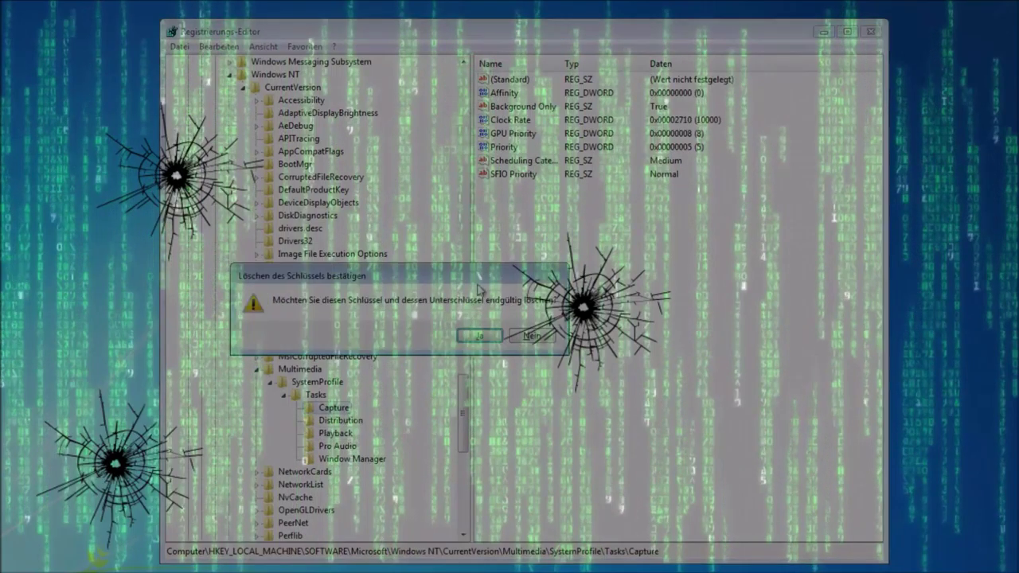
{"action": "key", "text": "Return"}
{"action": "left_click", "coordinate": [364, 445]}
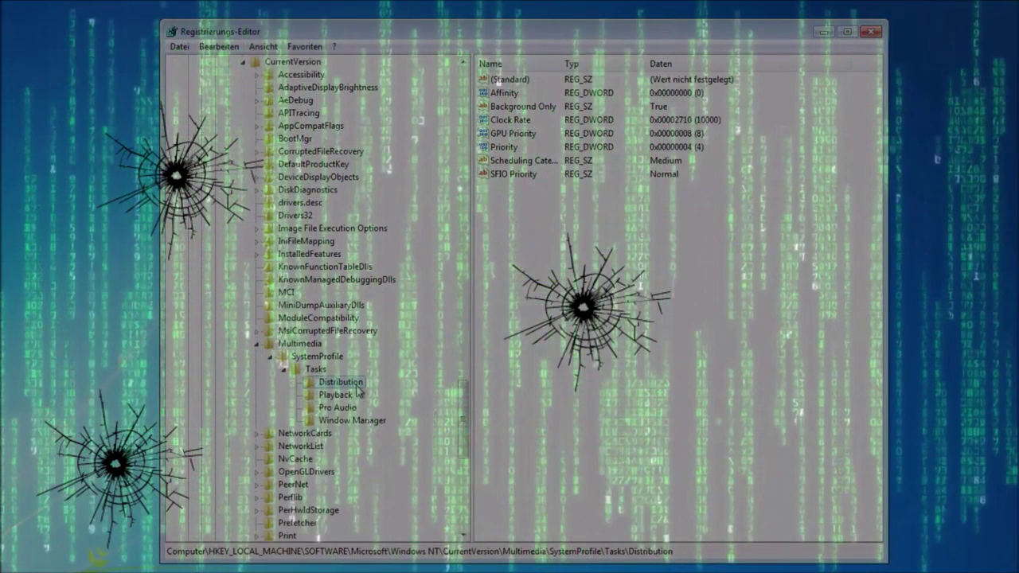
- Delete the Distribution and Playback subkeys of Multimedia\SystemProfile\Tasks under Windows NT\CurrentVersion
{"action": "key", "text": "Delete"}
{"action": "key", "text": "Return"}
{"action": "key", "text": "Delete"}
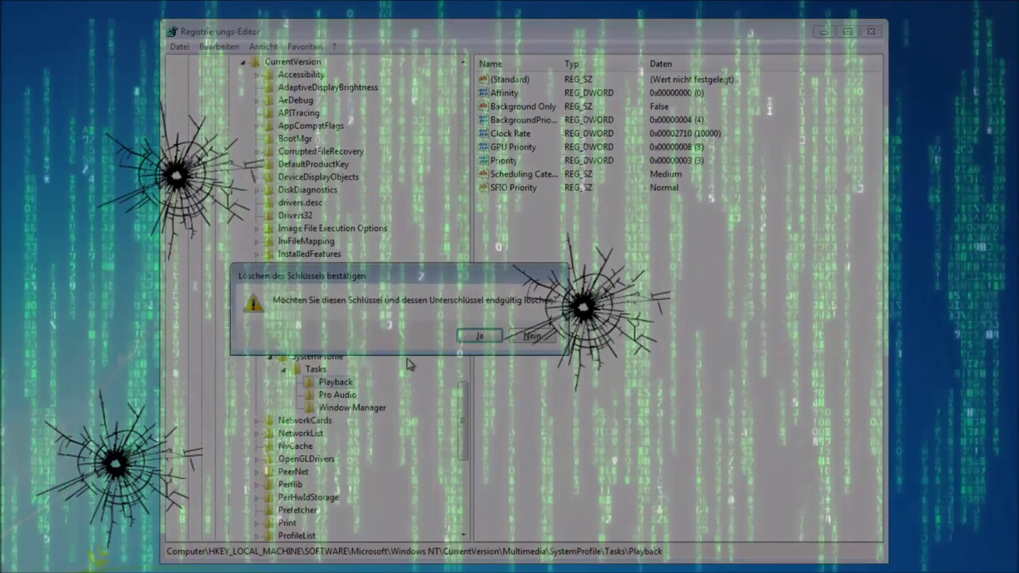
{"action": "left_click", "coordinate": [475, 341]}
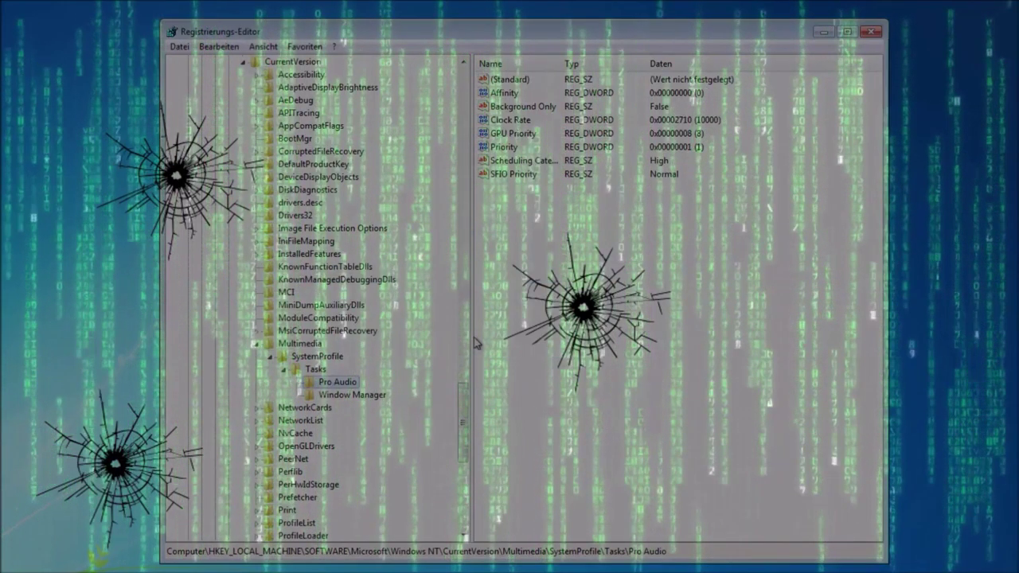
- Delete the Pro Audio and Window Manager task subkeys together with the rest of the SystemProfile branch under Multimedia
{"action": "key", "text": "Delete"}
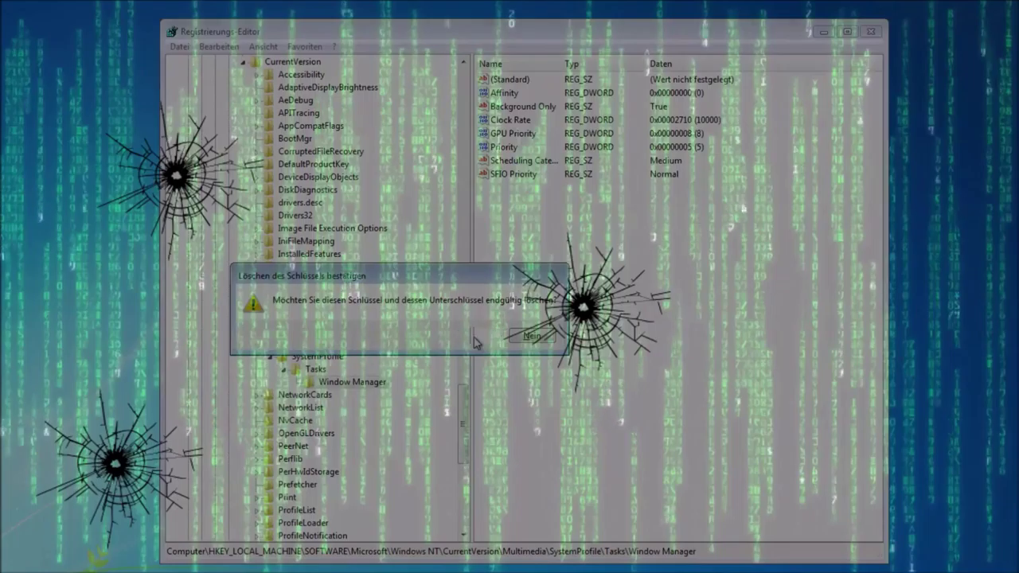
{"action": "left_click", "coordinate": [475, 341]}
{"action": "key", "text": "Delete"}
{"action": "key", "text": "Return"}
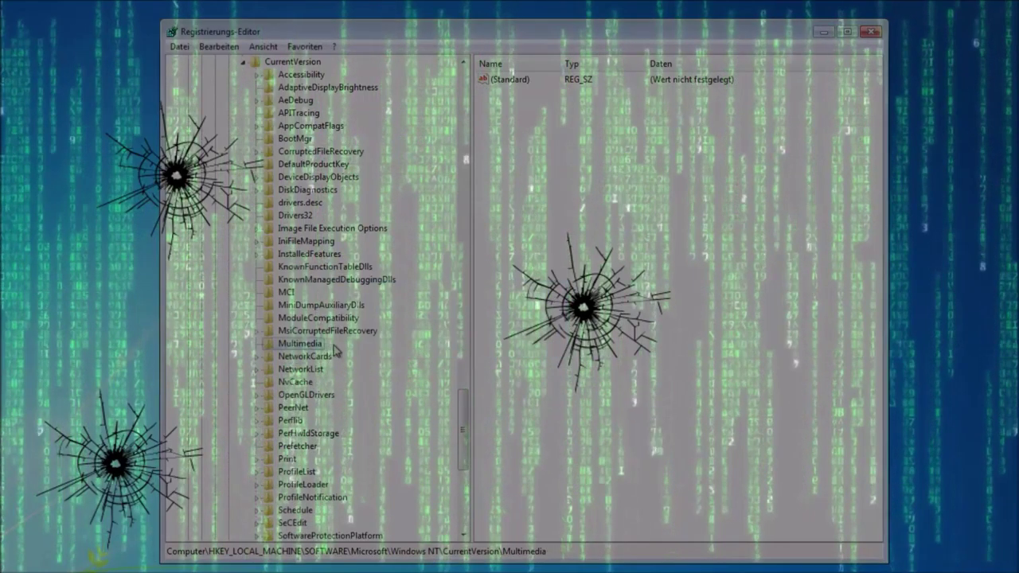
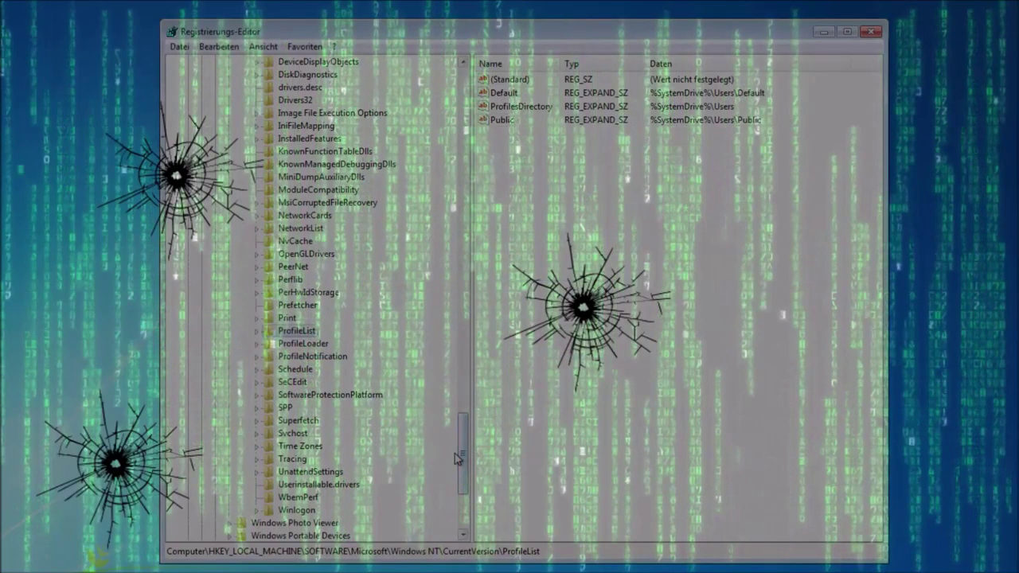
- Try to delete the {B587E2B1-4D59-4e7e-AED9-22B9DF11D053} subkey of Winlogon\GPExtensions under Windows NT\CurrentVersion
{"action": "left_click", "coordinate": [271, 522]}
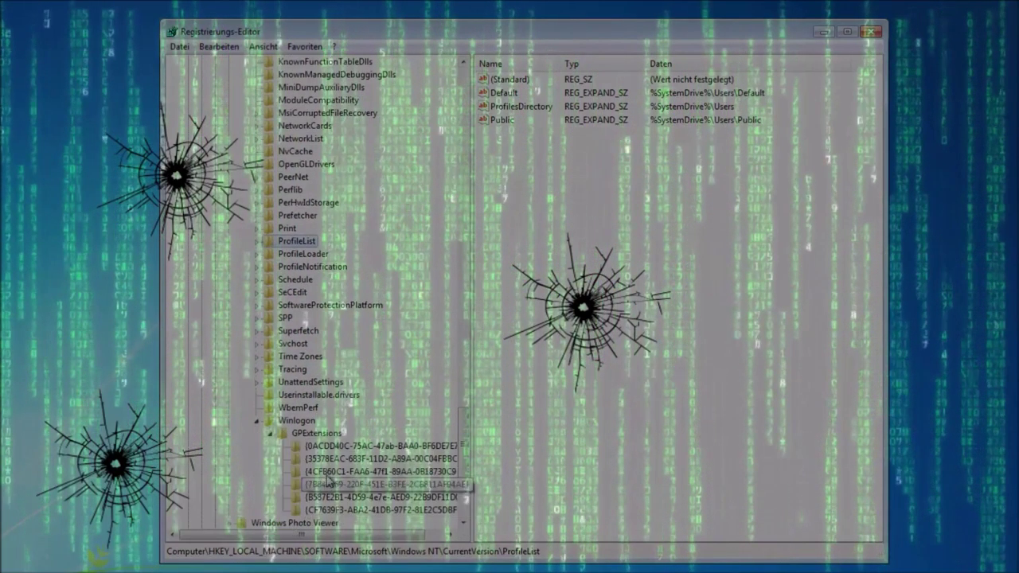
{"action": "key", "text": "Delete"}
{"action": "left_click", "coordinate": [478, 337]}
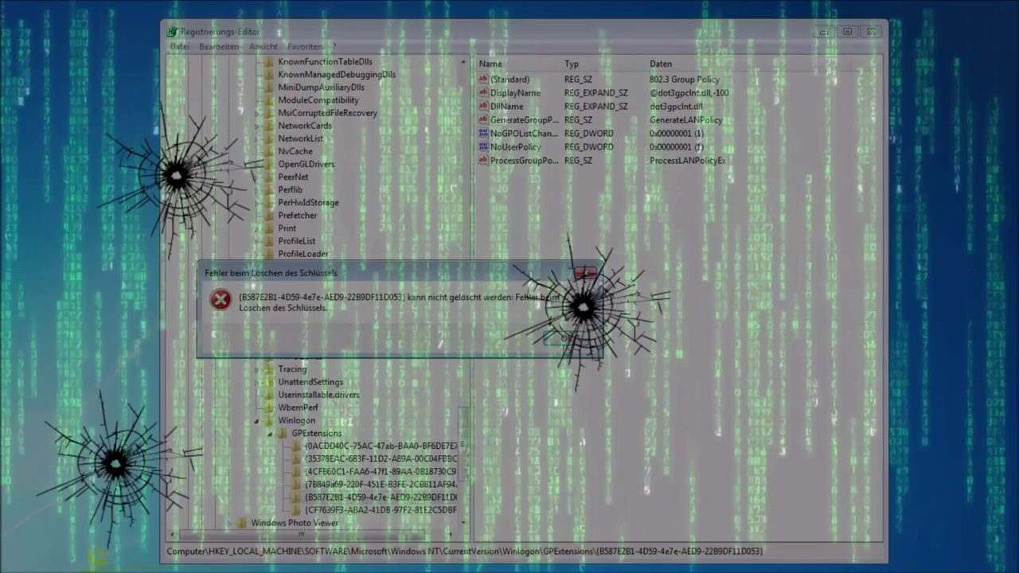
{"action": "key", "text": "Return"}
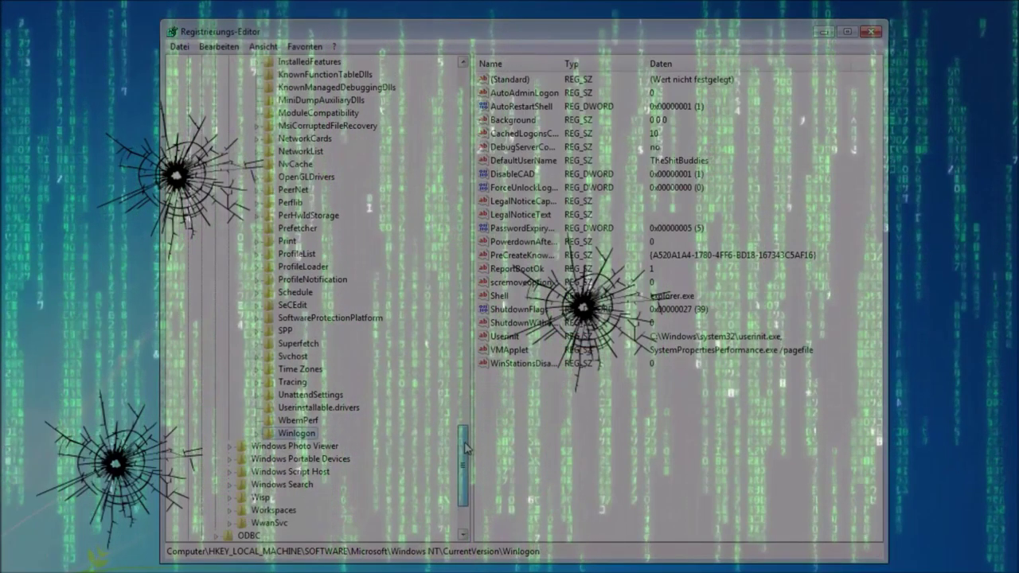
- Delete the Time Zones key under Windows NT\CurrentVersion
{"action": "key", "text": "Delete"}
{"action": "left_click", "coordinate": [486, 336]}
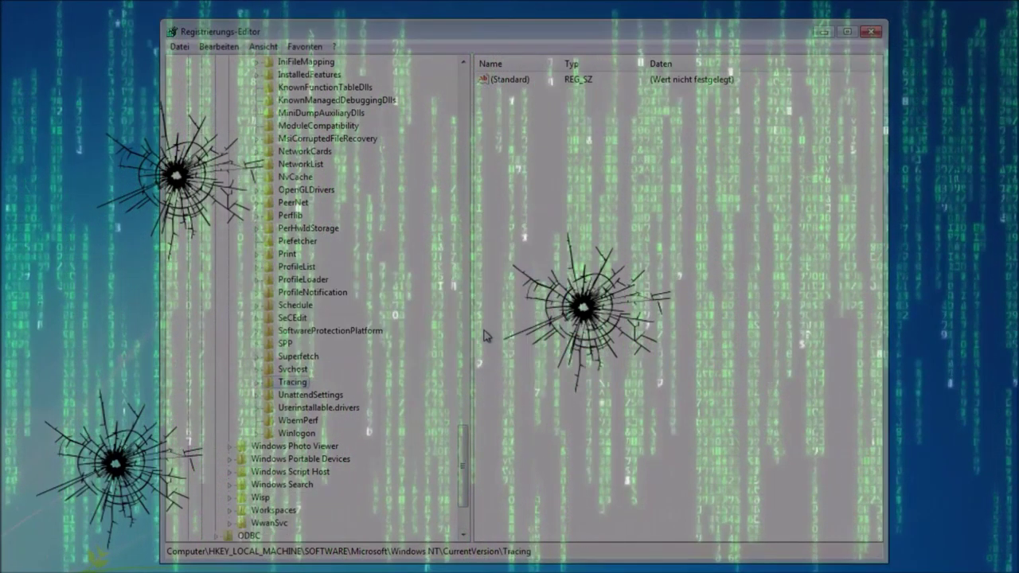
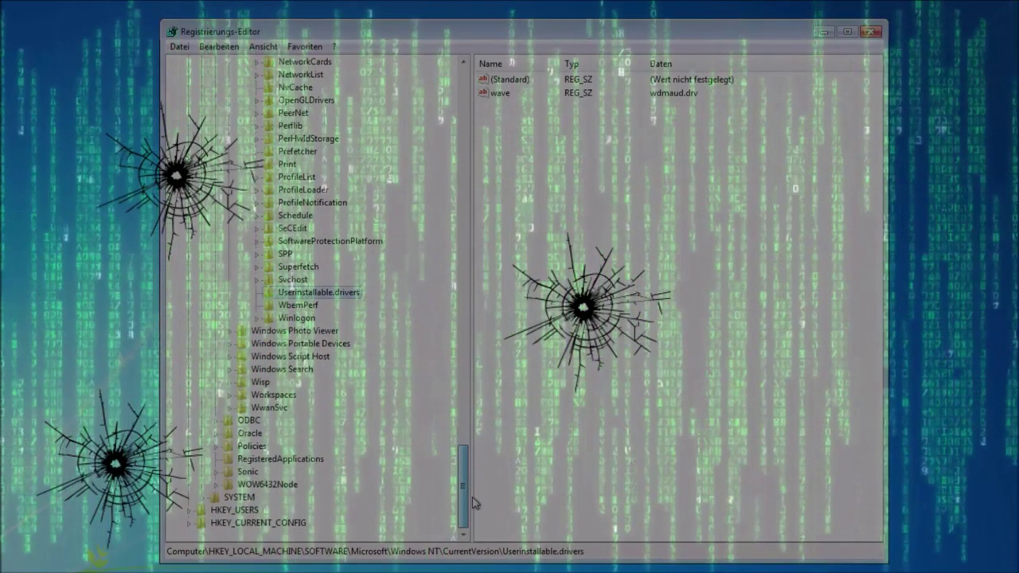
- Delete the Windows Photo Viewer, Windows Portable Devices and Windows Script Host keys under SOFTWARE\Microsoft
{"action": "left_click", "coordinate": [274, 394]}
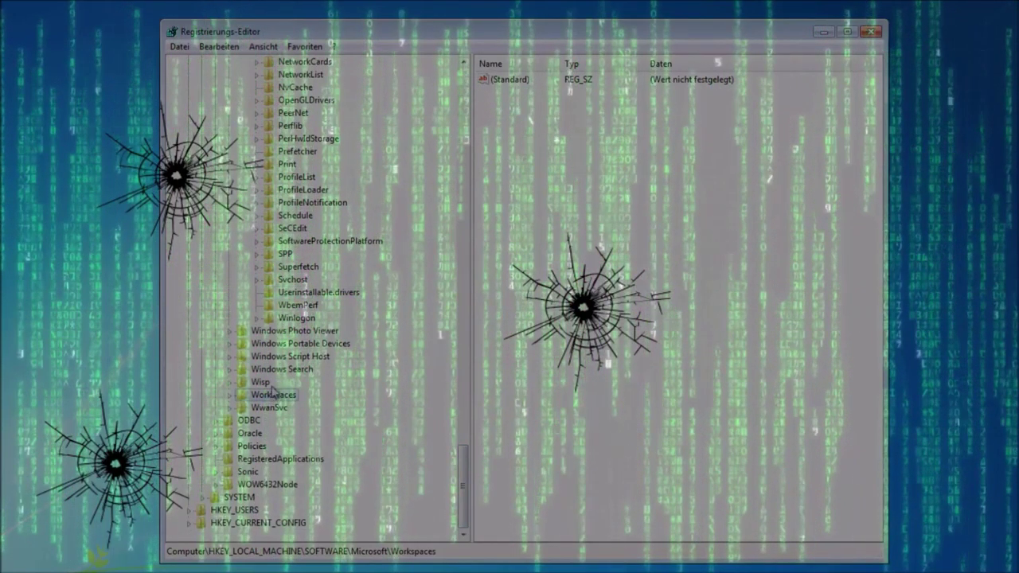
{"action": "key", "text": "Delete"}
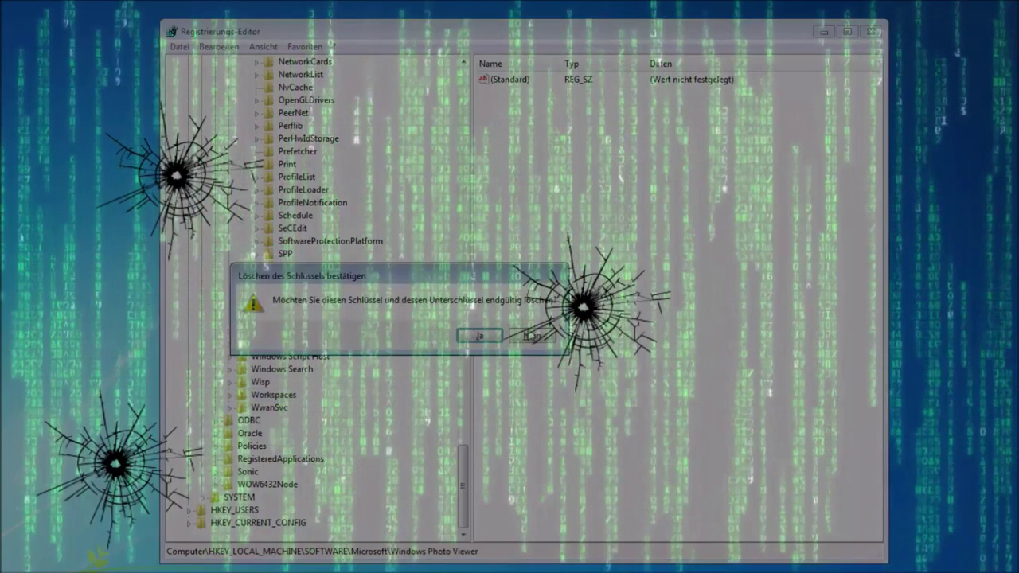
{"action": "left_click", "coordinate": [481, 335]}
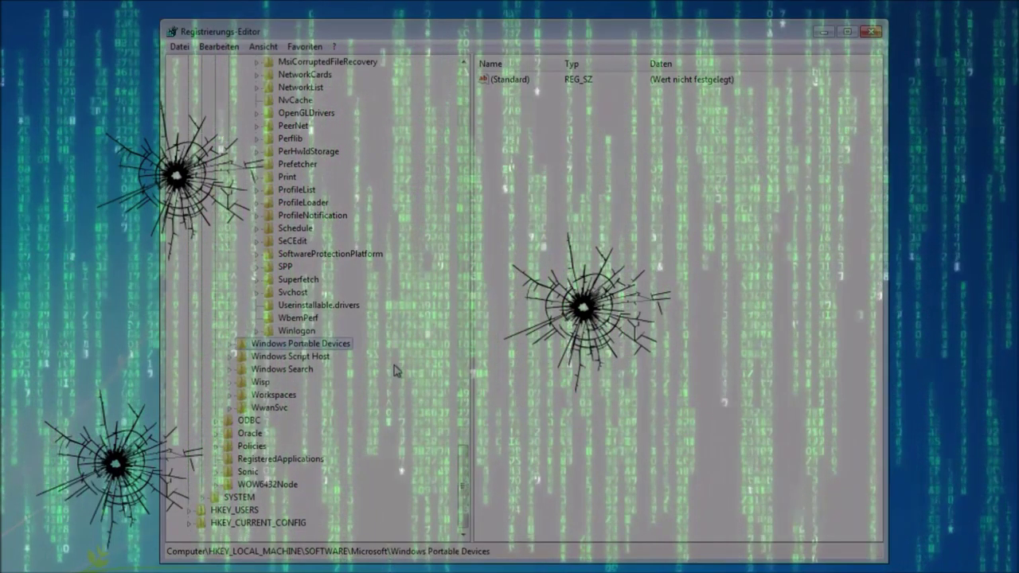
{"action": "key", "text": "Delete"}
{"action": "left_click", "coordinate": [468, 338]}
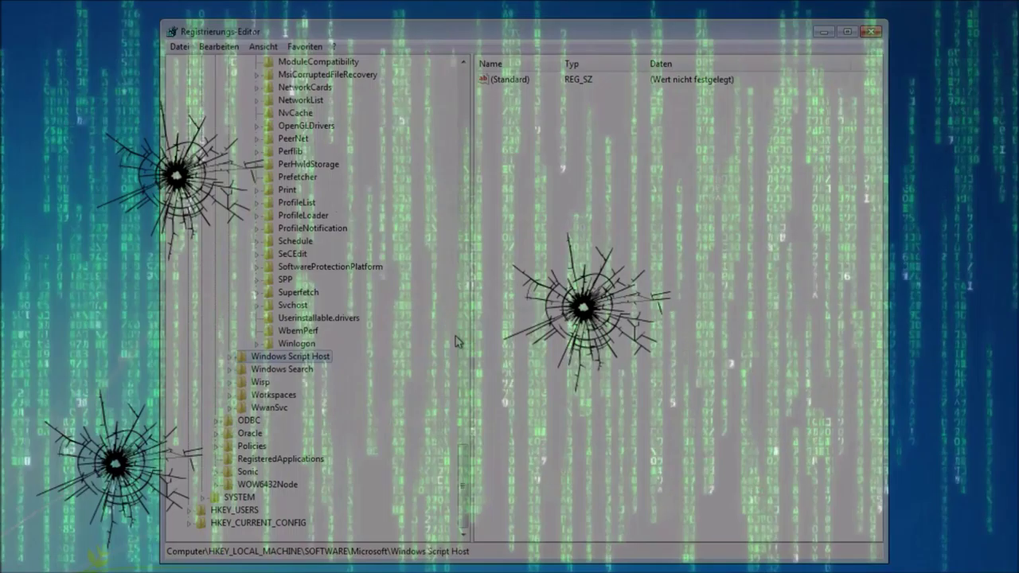
{"action": "key", "text": "Delete"}
{"action": "left_click", "coordinate": [458, 340]}
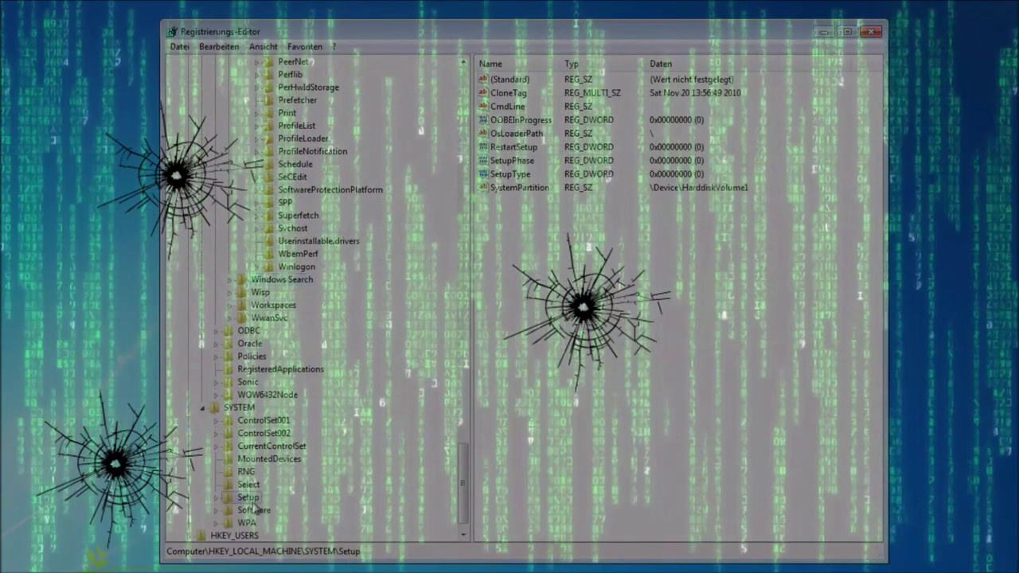
- Delete the Setup key under HKEY_LOCAL_MACHINE\SYSTEM
{"action": "key", "text": "Delete"}
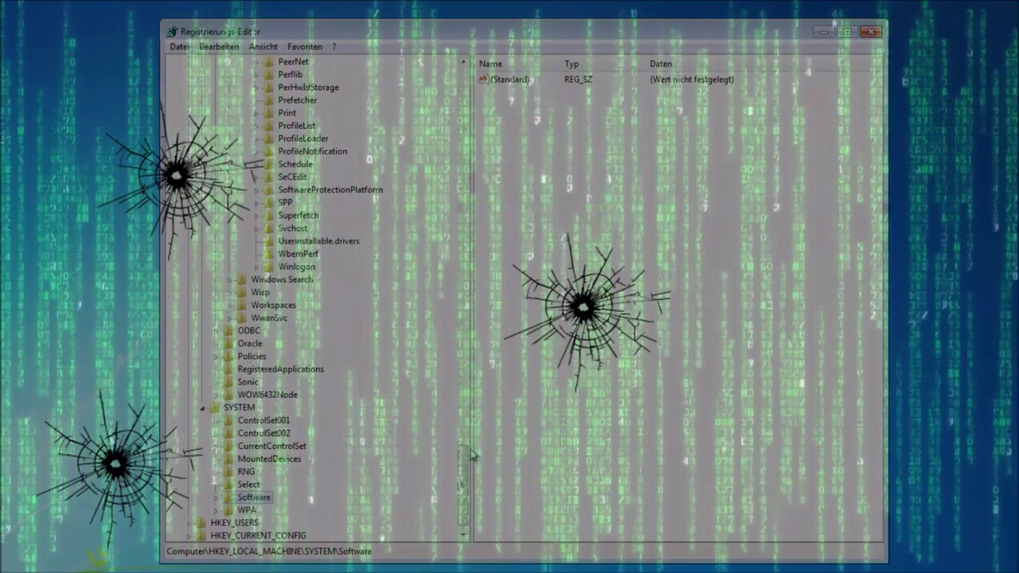
{"action": "scroll", "coordinate": [466, 466], "scroll_direction": "up", "scroll_amount": 5}
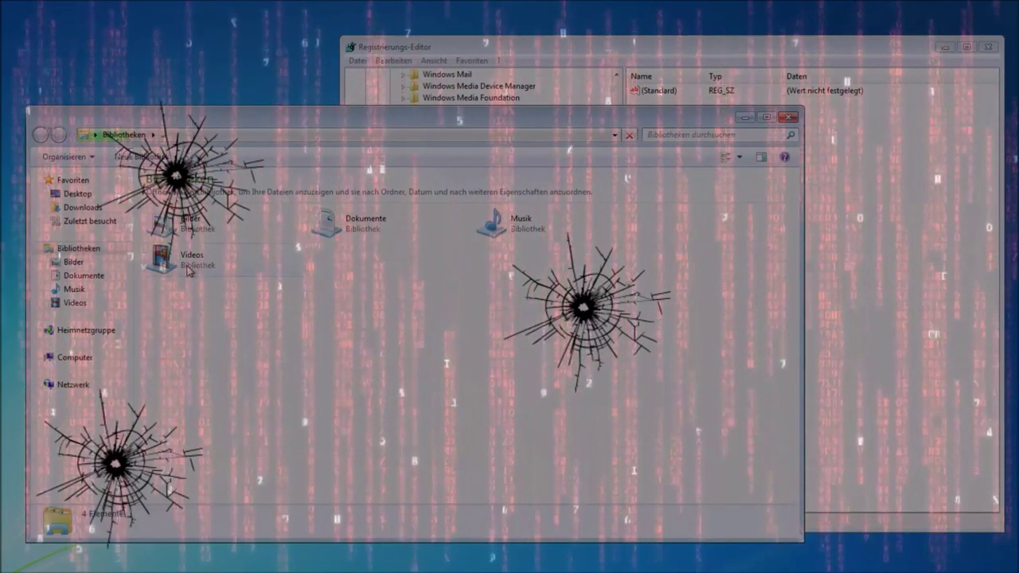
- Open the Windows folder on the local drive C: in Windows Explorer
{"action": "left_click", "coordinate": [67, 359]}
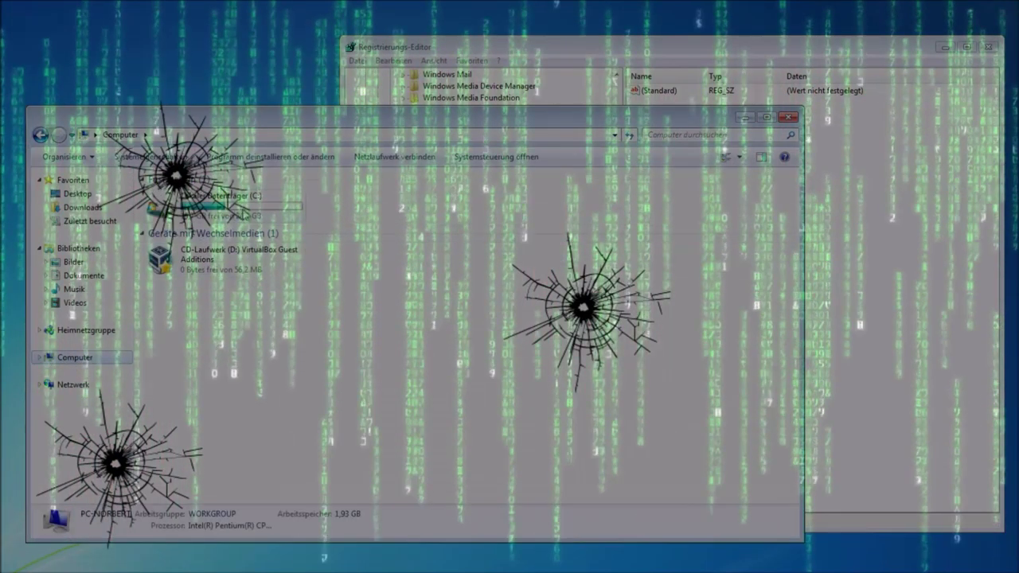
{"action": "left_click", "coordinate": [223, 199]}
{"action": "key", "text": "Return"}
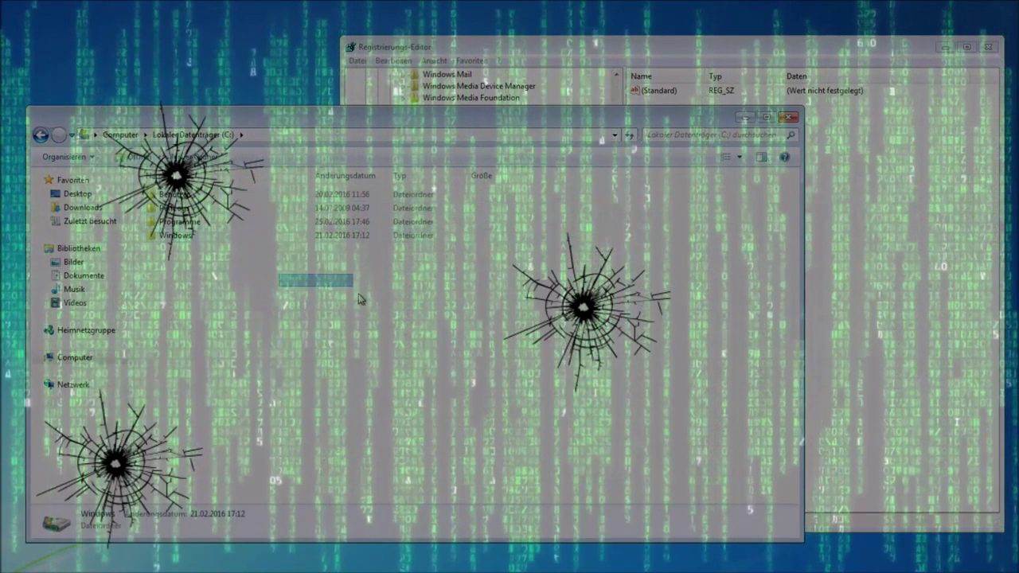
{"action": "double_click", "coordinate": [301, 247]}
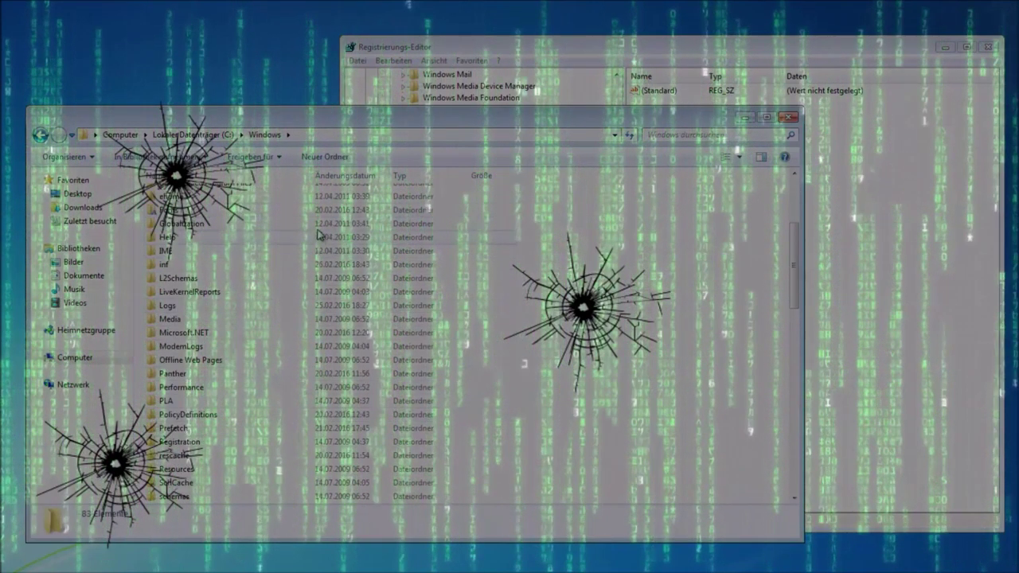
- Try to delete the Fonts folder in C:\Windows, and cancel the recycling operation
{"action": "left_click", "coordinate": [486, 211]}
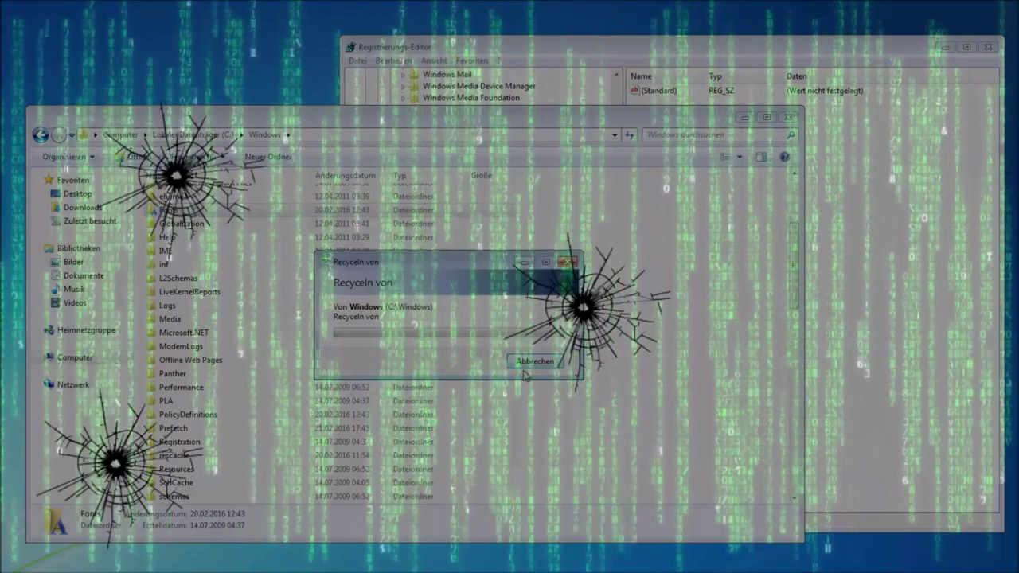
{"action": "left_click_drag", "start_coordinate": [454, 283], "coordinate": [621, 308]}
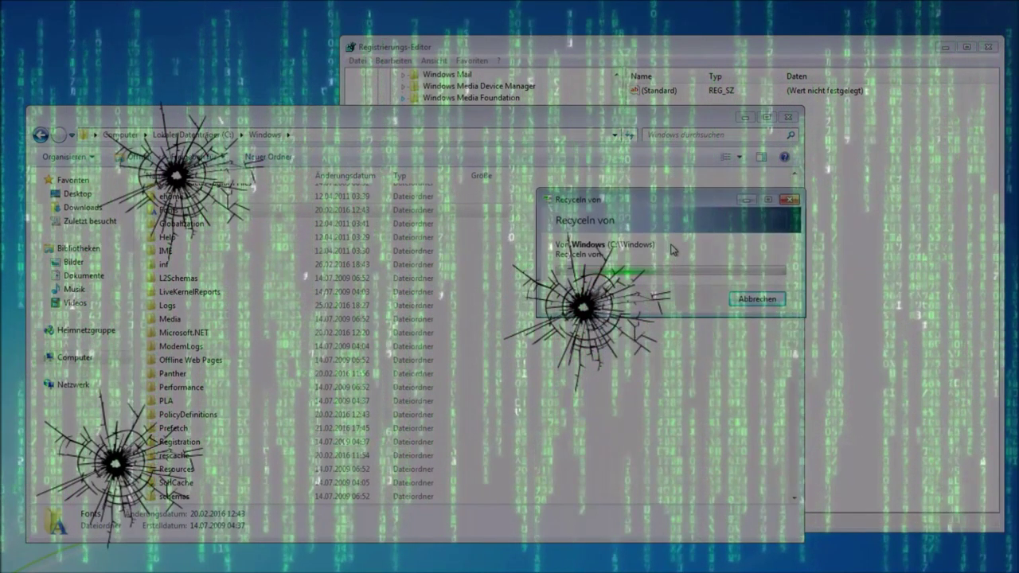
{"action": "left_click", "coordinate": [756, 300]}
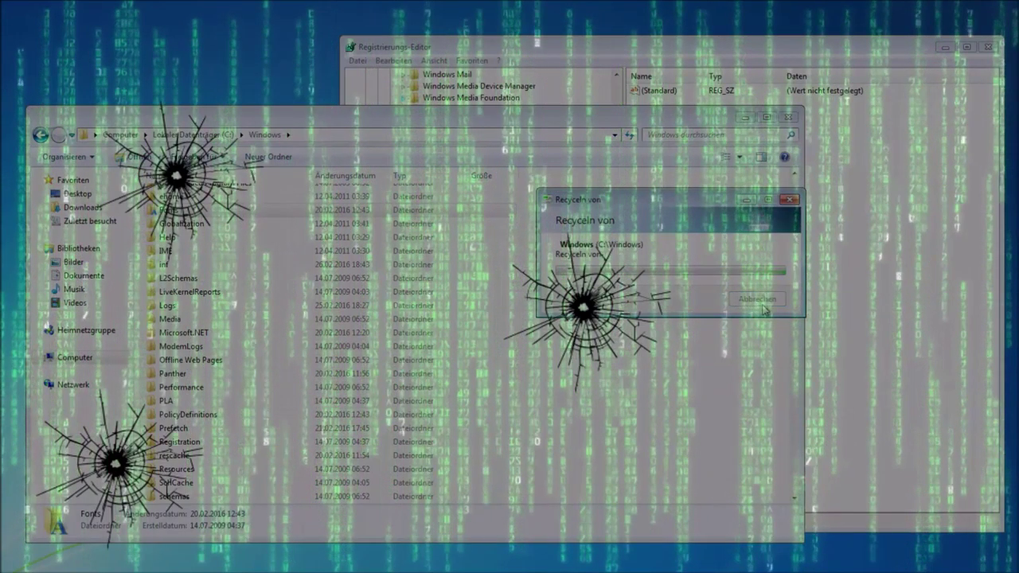
{"action": "left_click", "coordinate": [752, 202]}
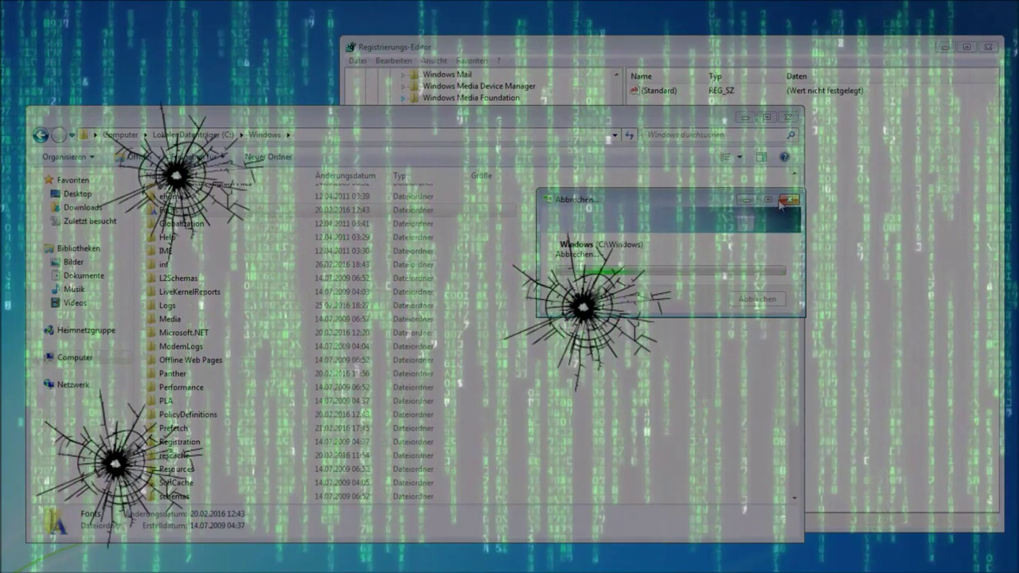
{"action": "left_click", "coordinate": [794, 202]}
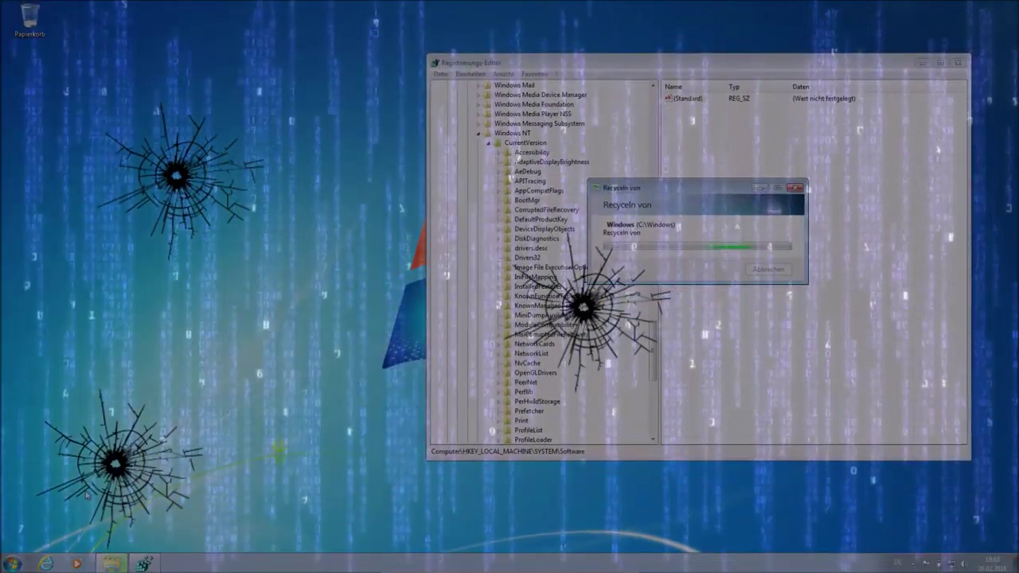
- Restart Windows and force the restart despite the open Task Host Window, accepting the loss of unsaved data
{"action": "key", "text": "super"}
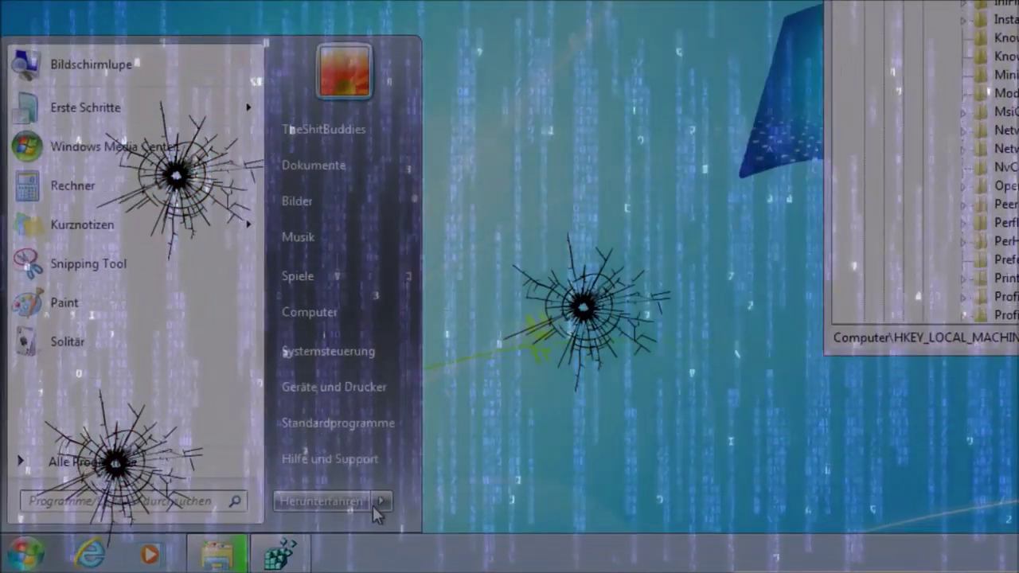
{"action": "mouse_move", "coordinate": [197, 536]}
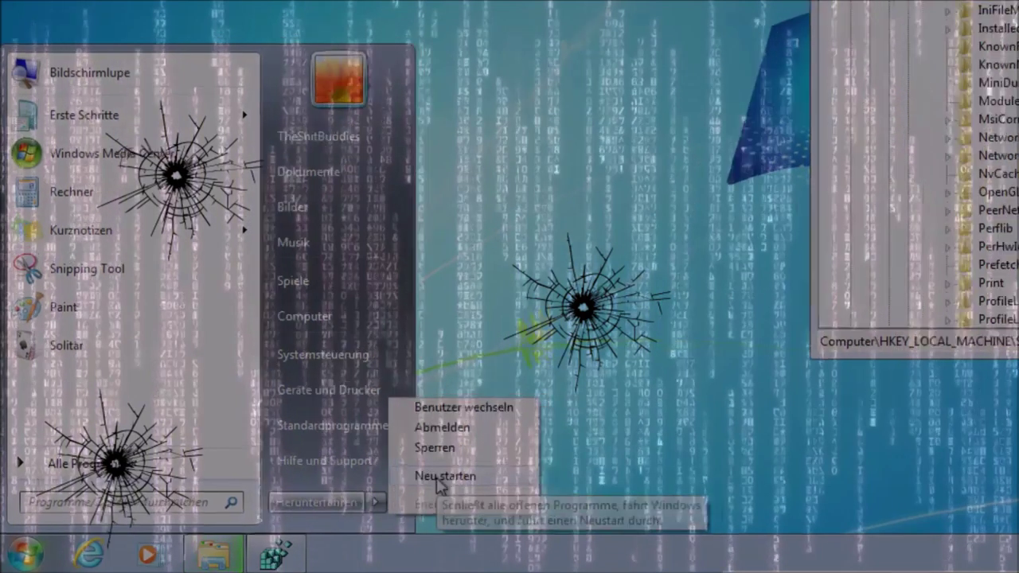
{"action": "left_click", "coordinate": [448, 476]}
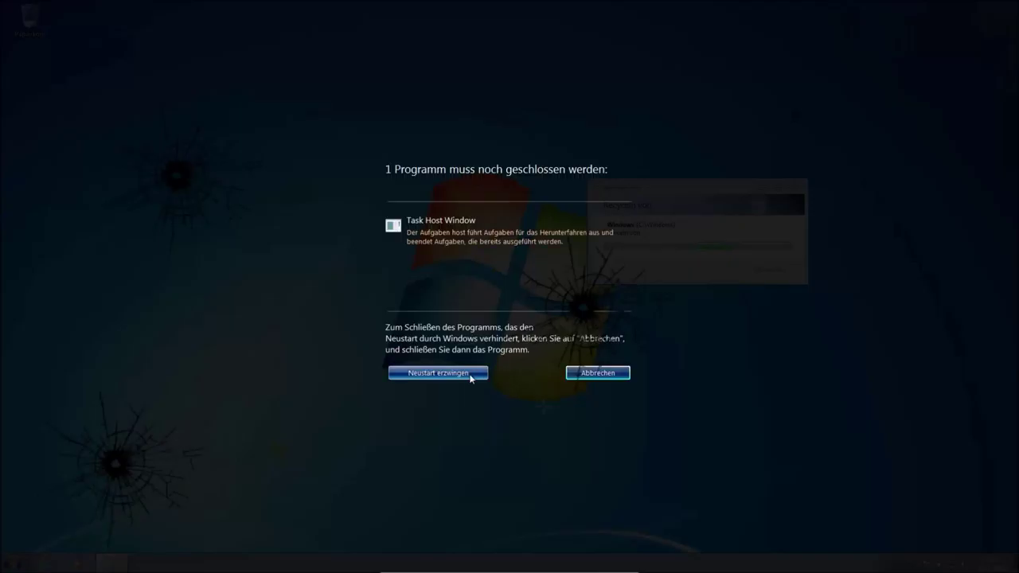
{"action": "left_click", "coordinate": [471, 376]}
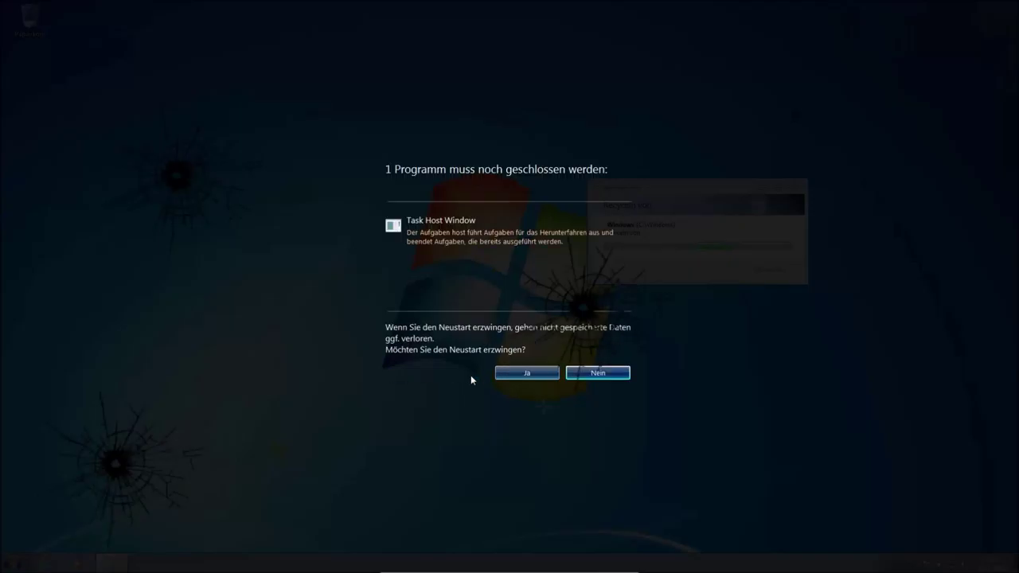
{"action": "left_click", "coordinate": [522, 382]}
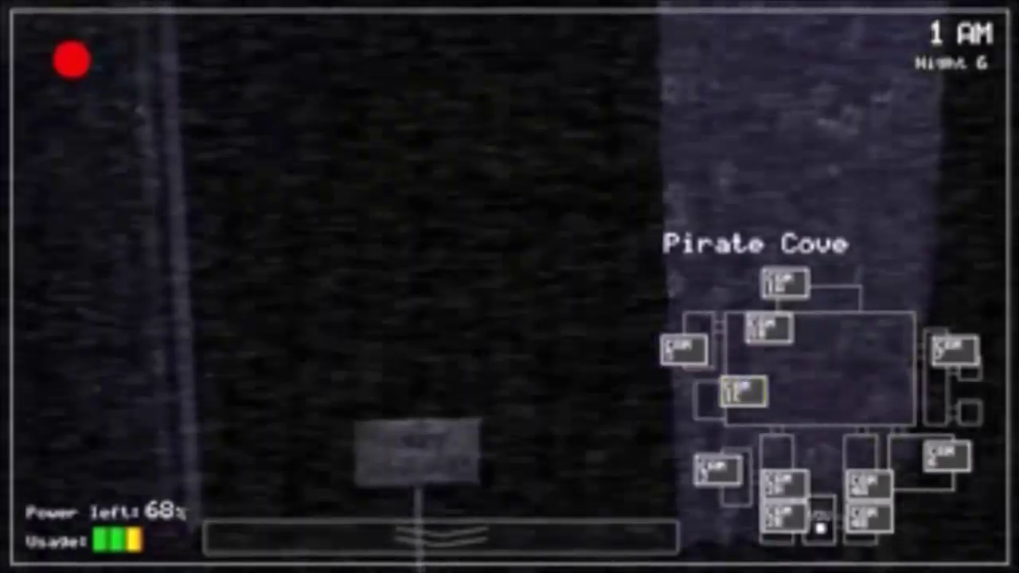
{"action": "left_click", "coordinate": [785, 482]}
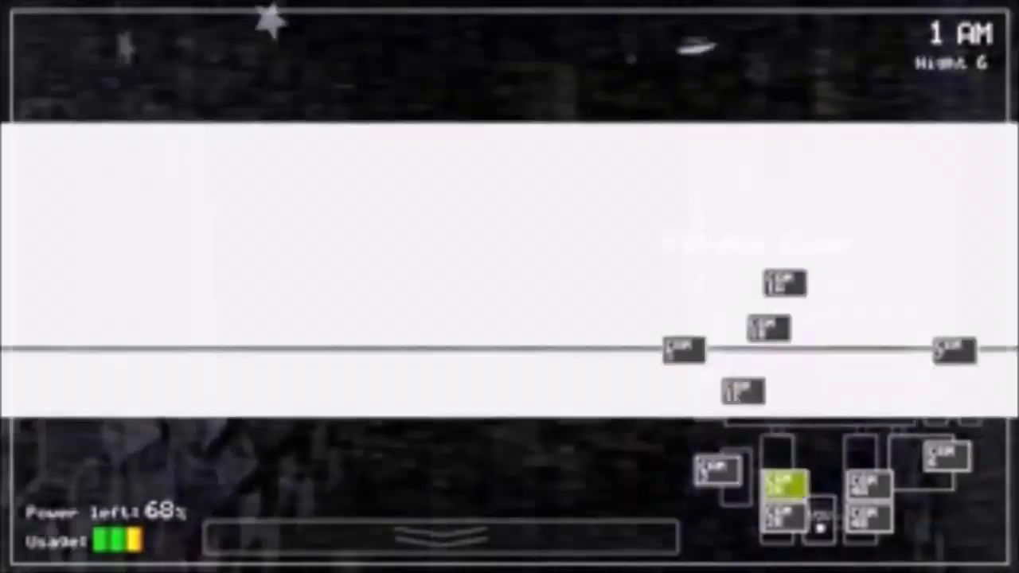
{"action": "mouse_move", "coordinate": [441, 538]}
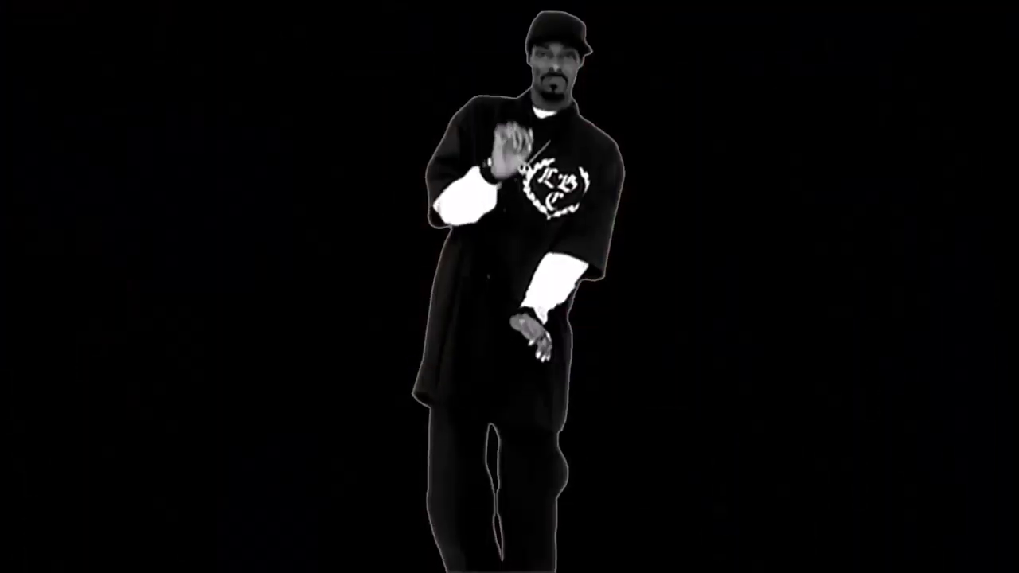